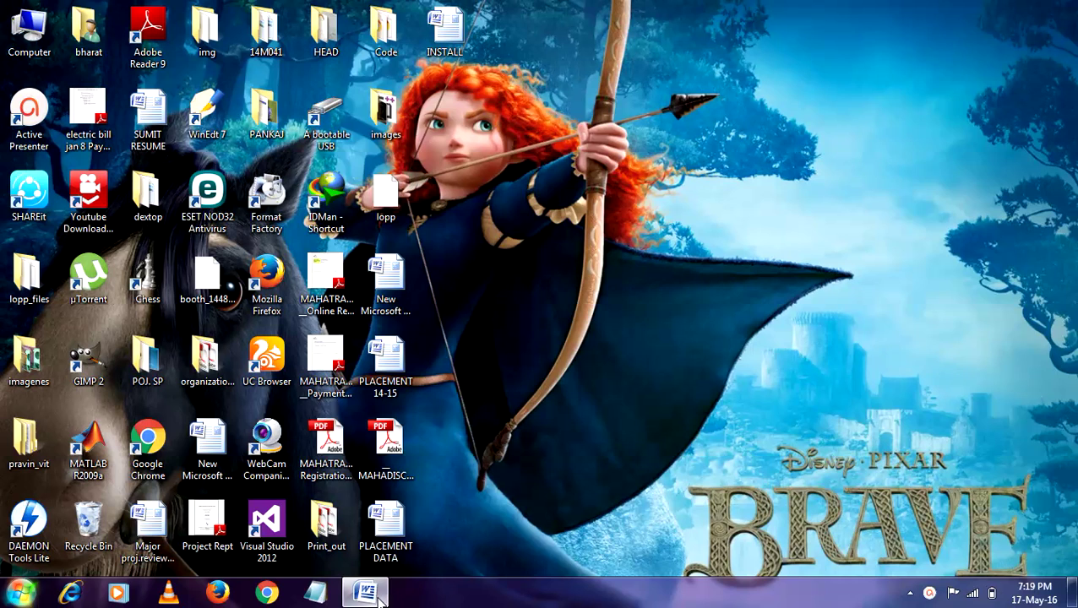
# Switch to the INSTALL document in Word and go to its beginning, keeping the current Windows color scheme.
pyautogui.click(372, 596)
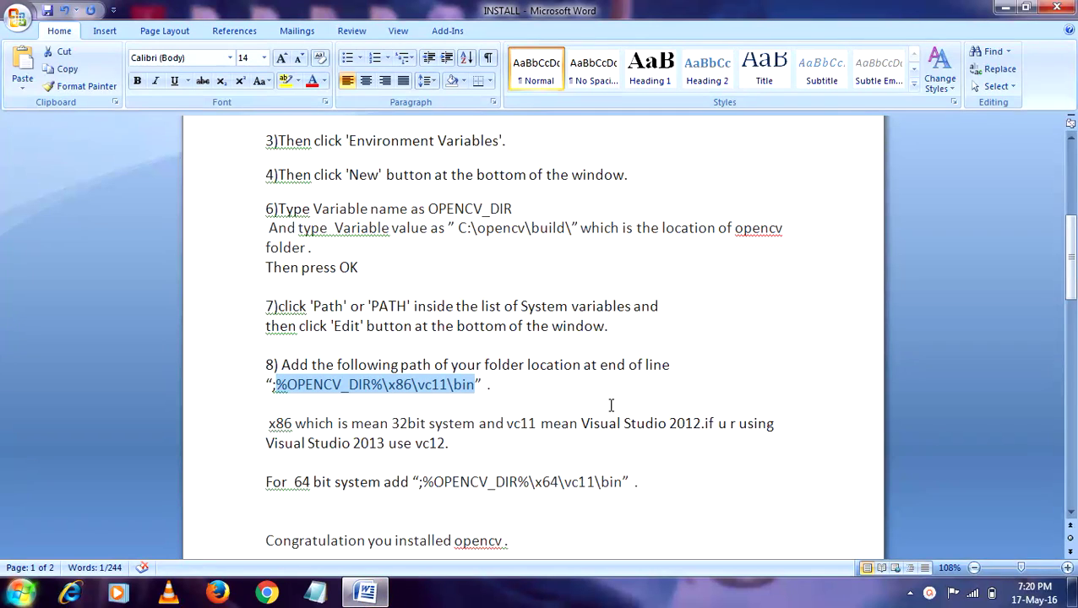
pyautogui.scroll(3, 660, 402)
pyautogui.scroll(3, 658, 403)
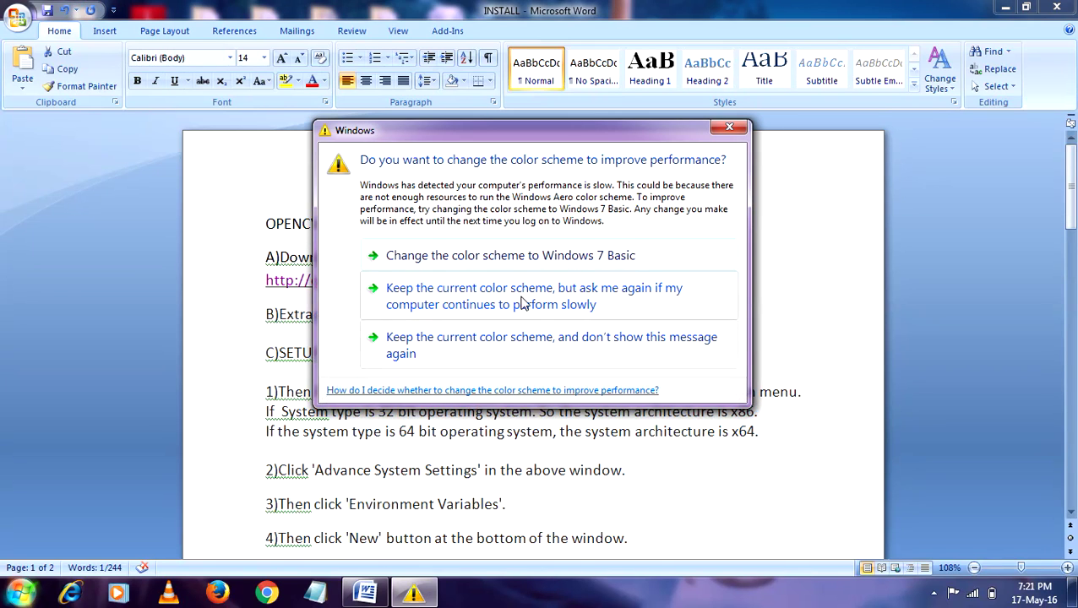
pyautogui.click(574, 316)
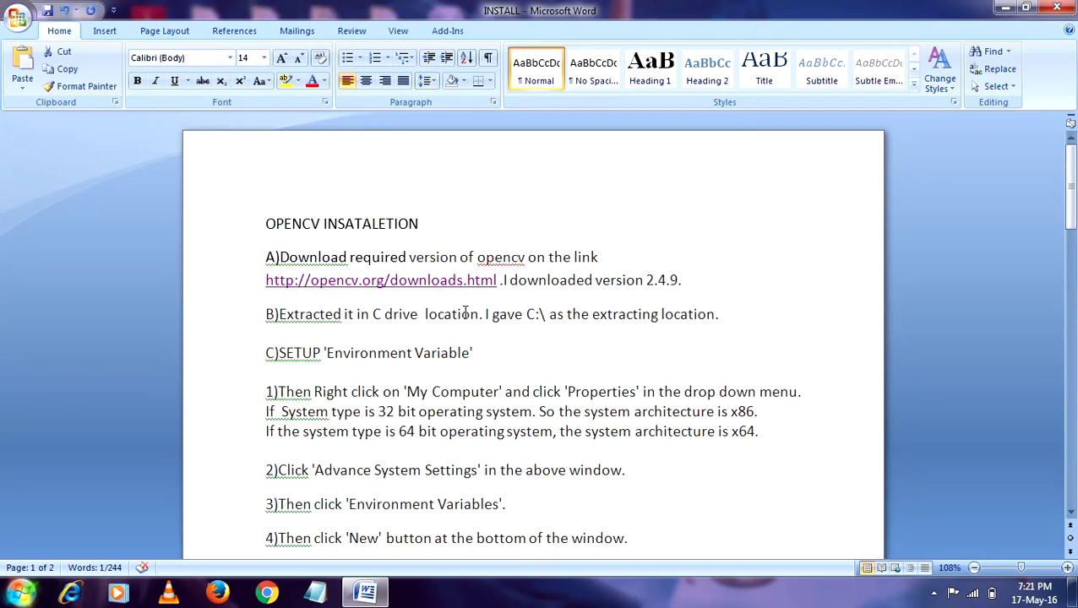
# Follow the document's link to the OpenCV downloads page and request OpenCV for Windows version 3.1.
pyautogui.click(420, 282)
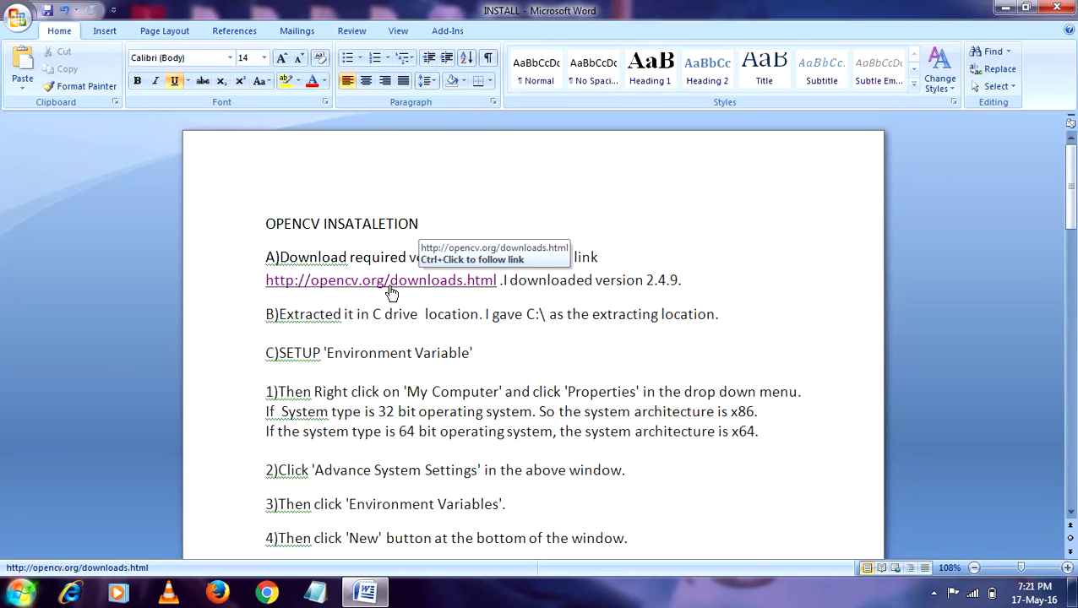
pyautogui.keyDown('ctrl'); pyautogui.click(389, 283); pyautogui.keyUp('ctrl')
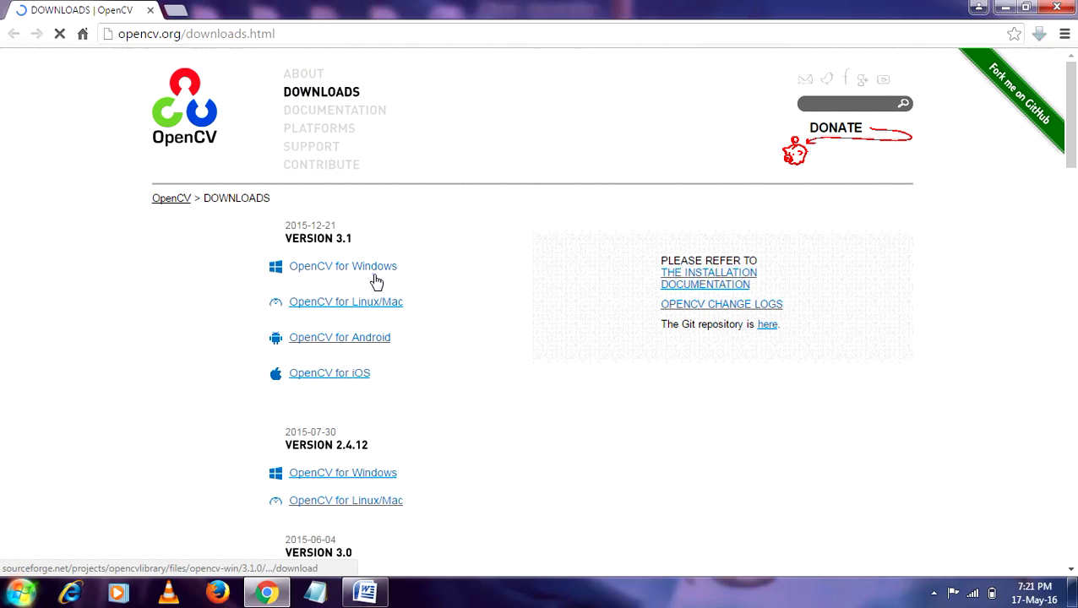
pyautogui.rightClick(373, 271)
pyautogui.click(373, 272)
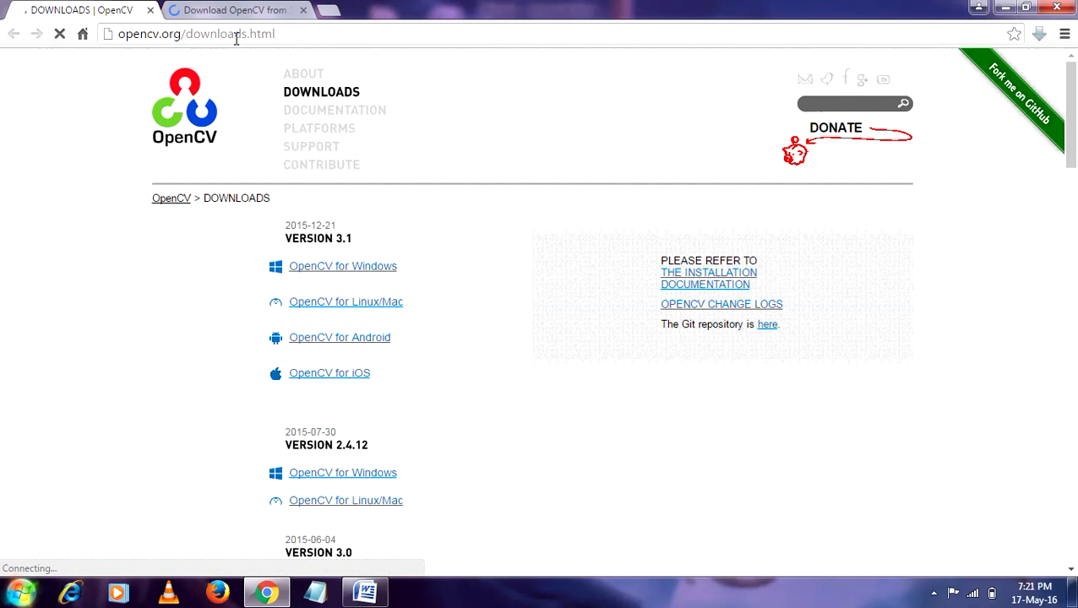
# Locate the opencv application in the Programs folder on drive D: and cancel the pending opencv-3.1.0.exe download.
pyautogui.click(19, 598)
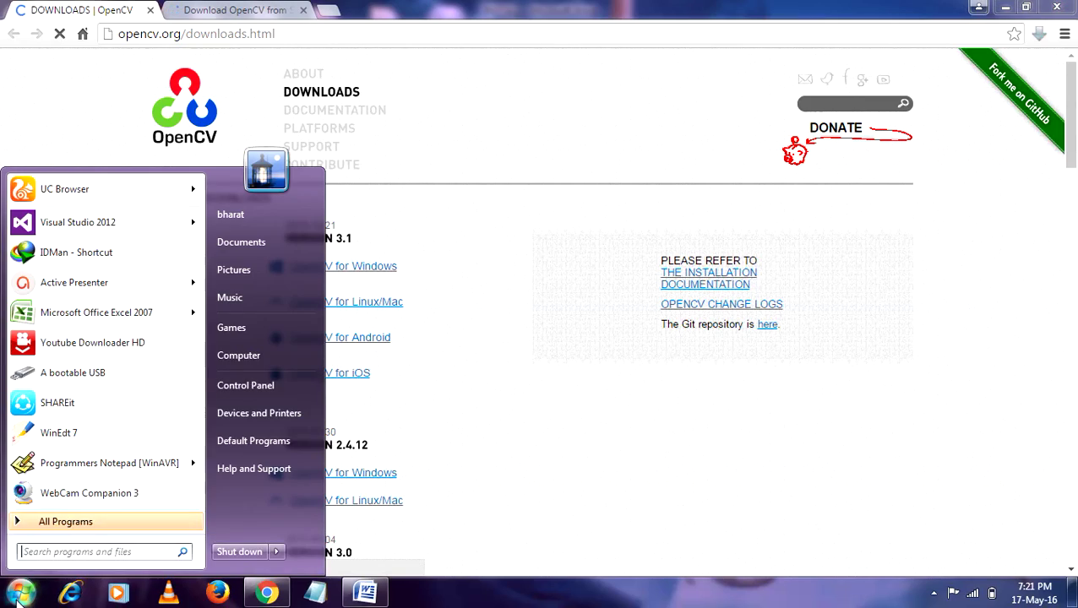
pyautogui.click(245, 355)
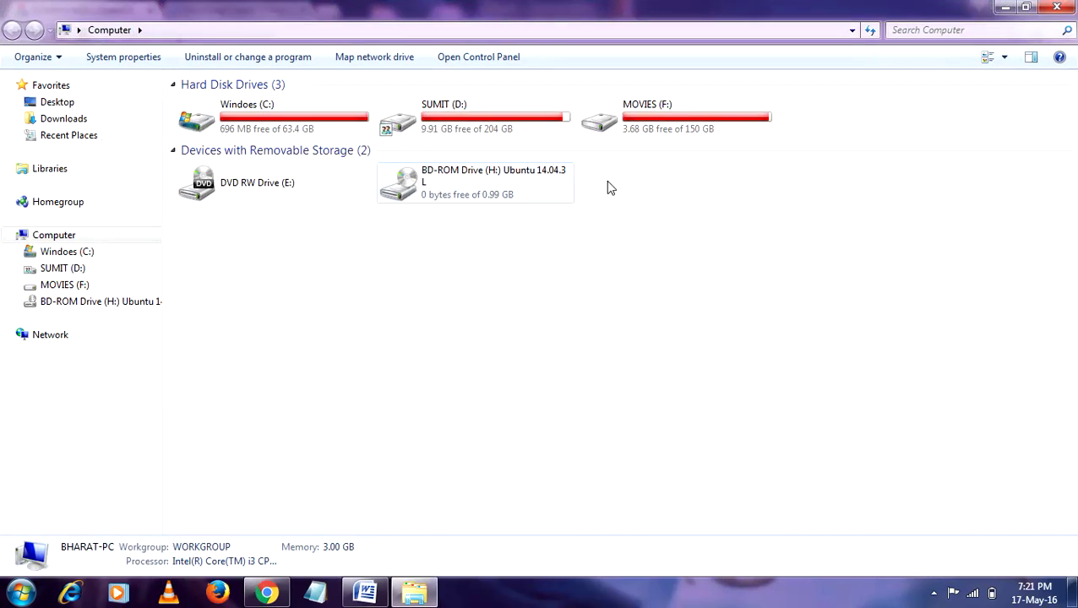
pyautogui.doubleClick(523, 126)
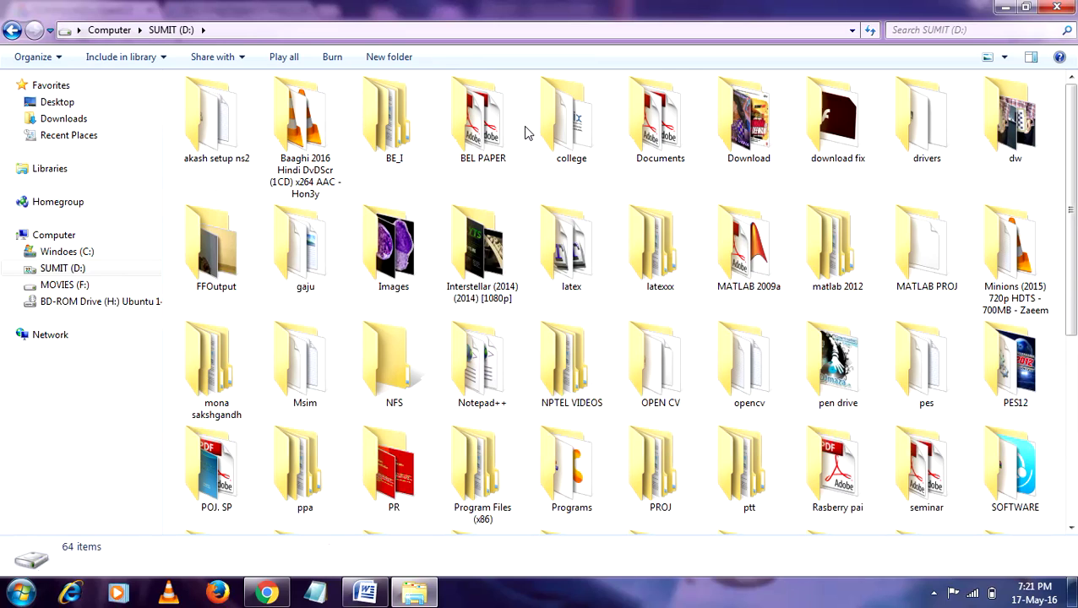
pyautogui.scroll(-5, 707, 397)
pyautogui.click(559, 140)
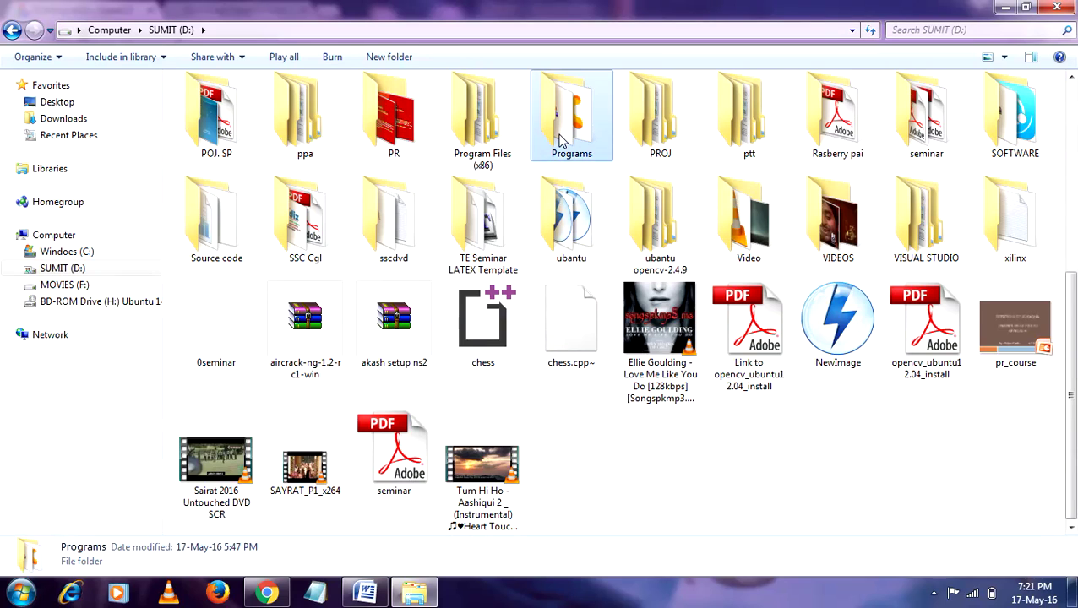
pyautogui.doubleClick(559, 140)
pyautogui.click(397, 207)
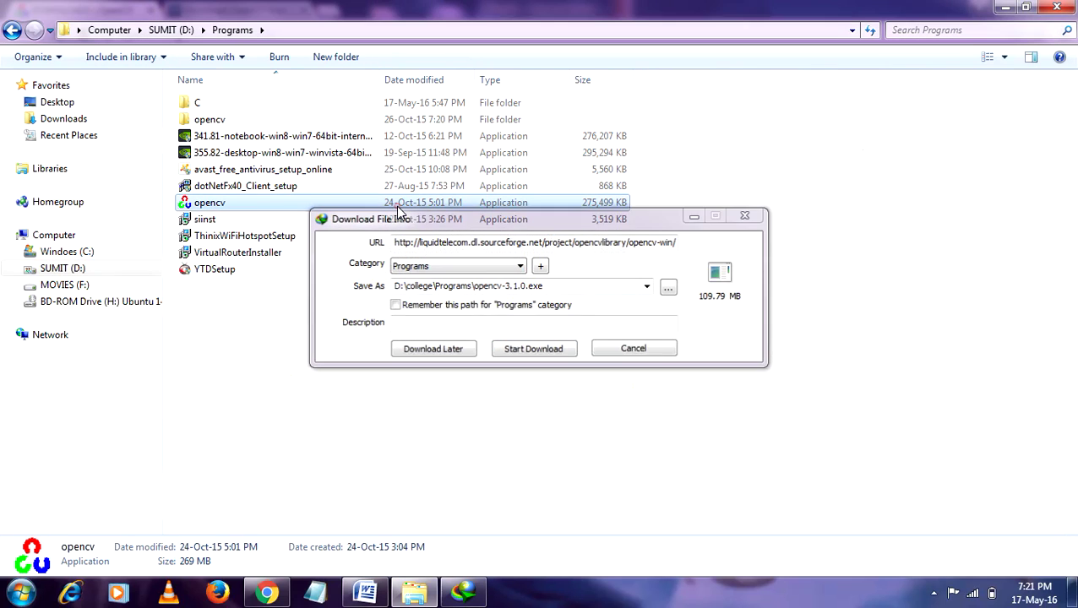
pyautogui.click(633, 349)
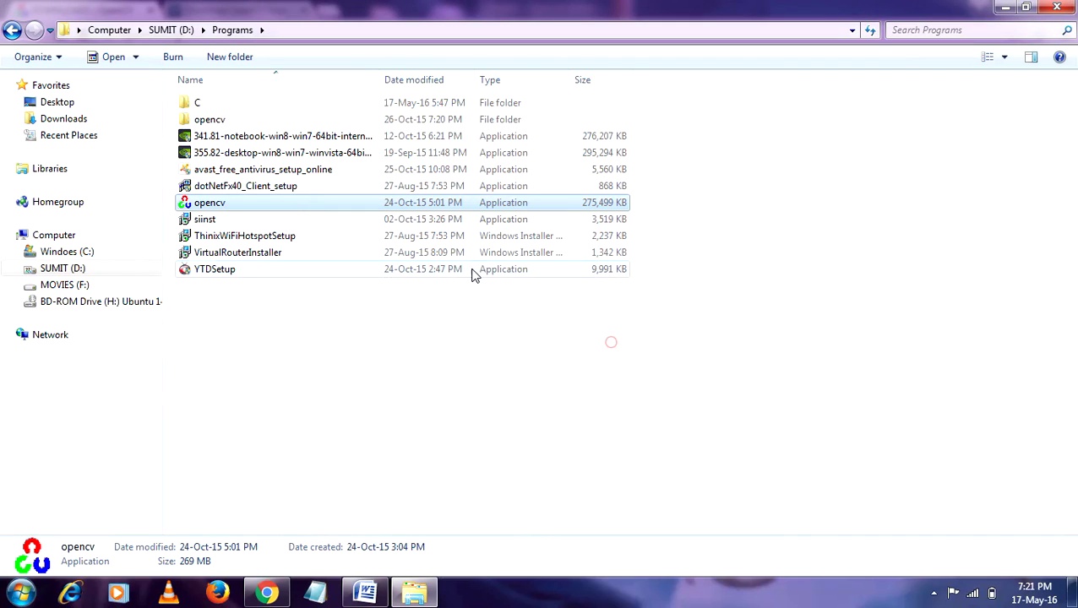
# Try to extract the opencv archive to C:\ with its self-extractor, cancelling at the file replacement.
pyautogui.rightClick(462, 202)
pyautogui.click(510, 233)
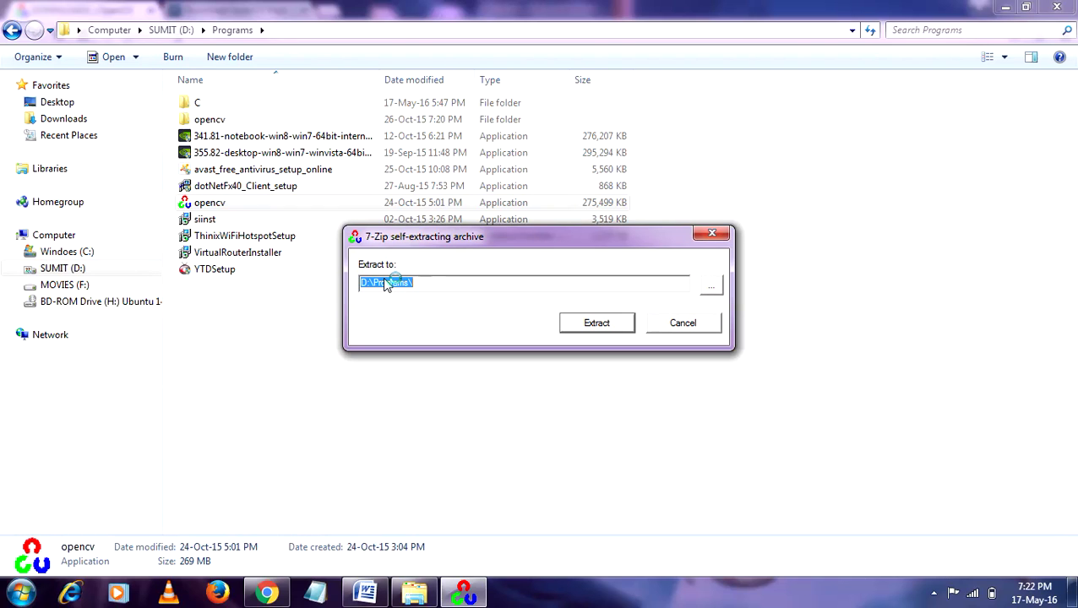
pyautogui.write('c')
pyautogui.click(711, 287)
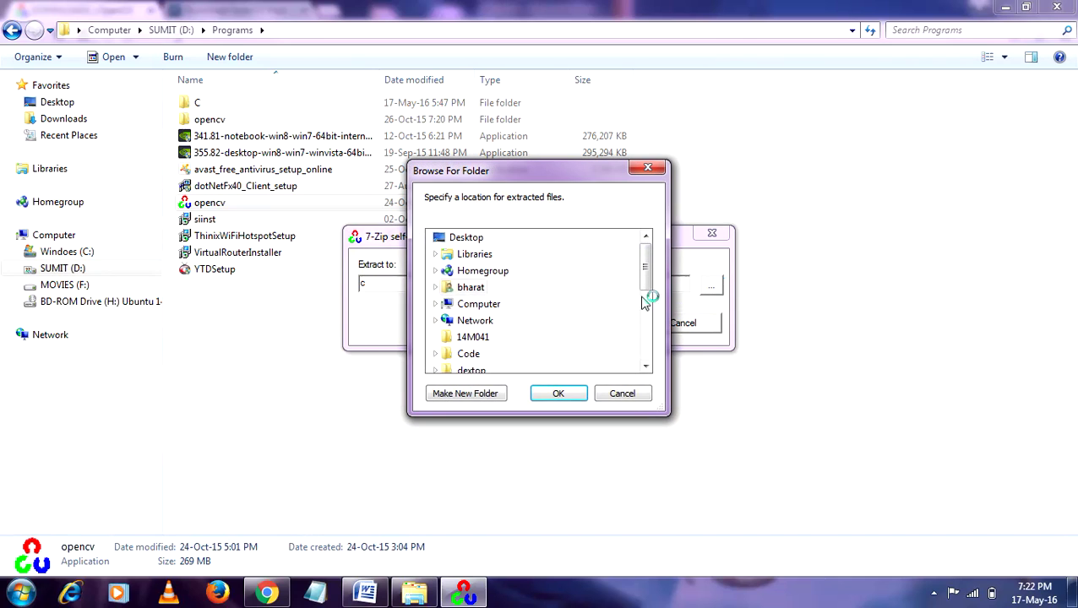
pyautogui.click(471, 306)
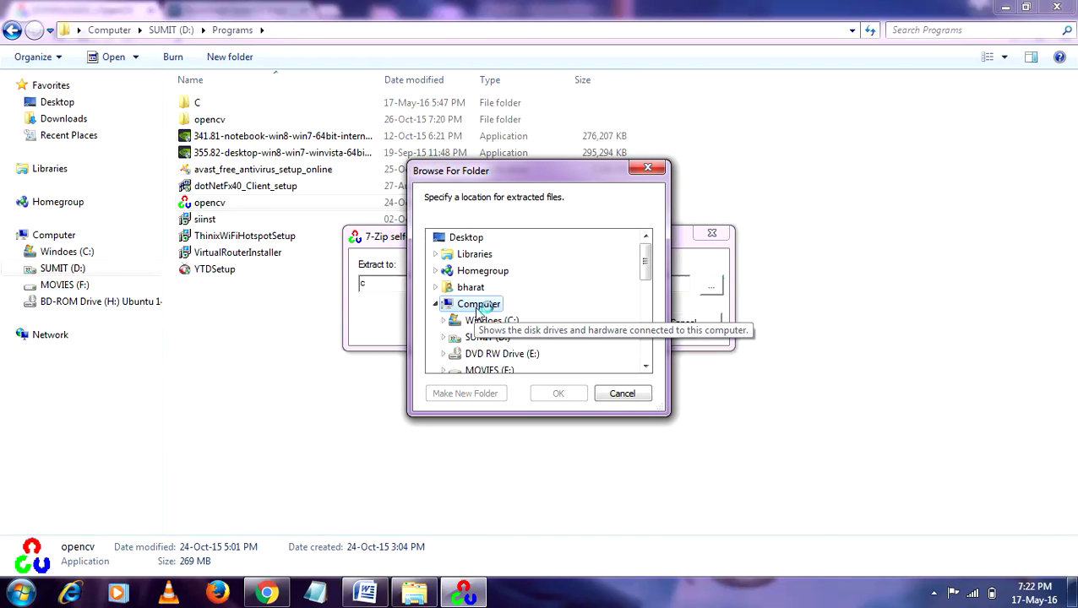
pyautogui.click(488, 321)
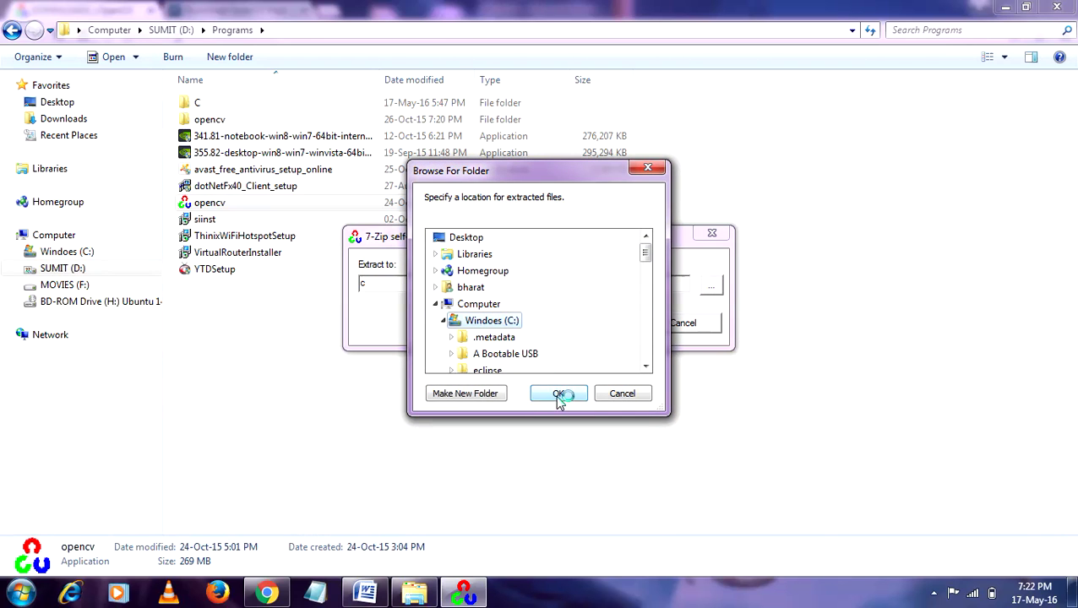
pyautogui.click(558, 394)
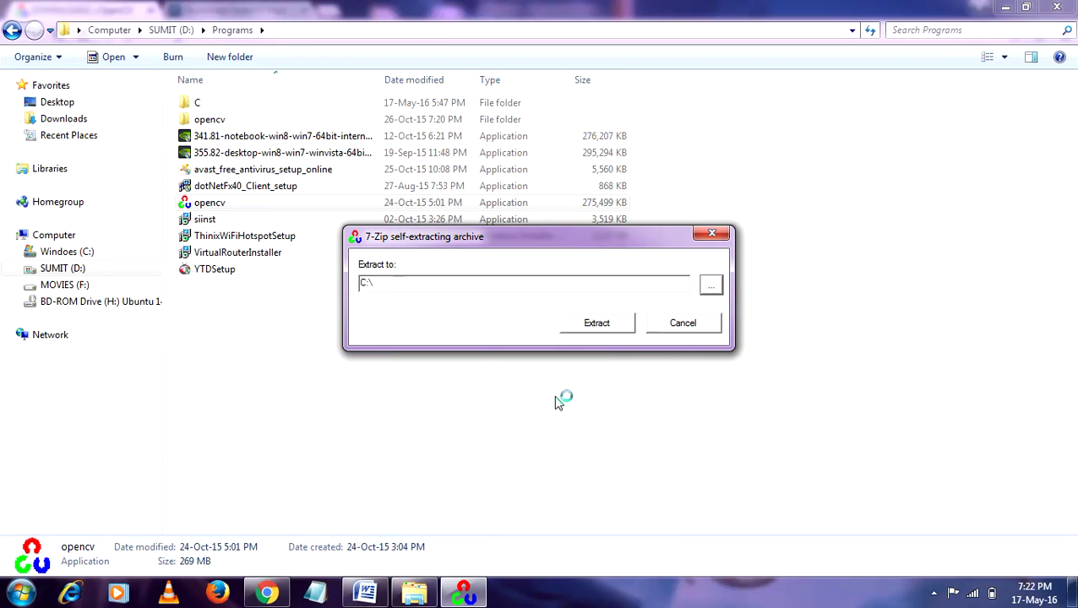
pyautogui.click(605, 331)
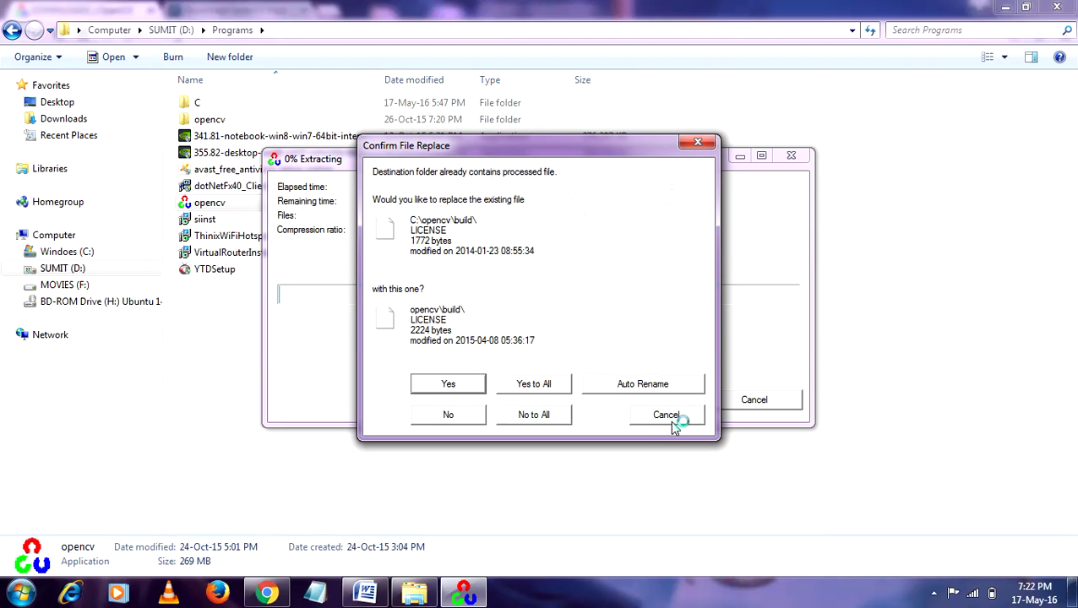
pyautogui.click(670, 420)
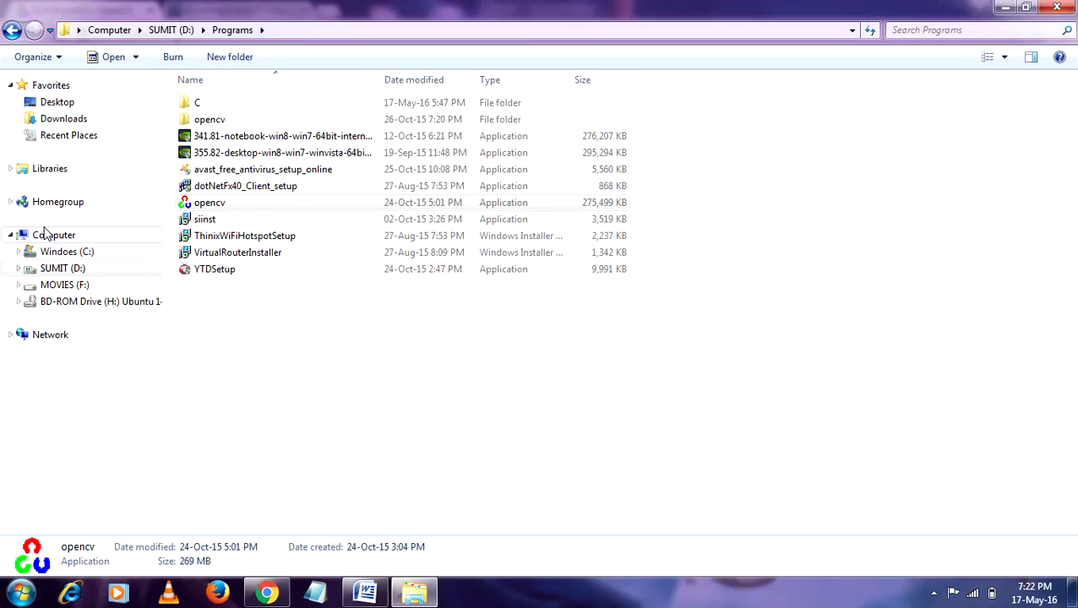
# Inspect the contents of C:\opencv and its build folder, and return to the INSTALL document in Word.
pyautogui.click(75, 251)
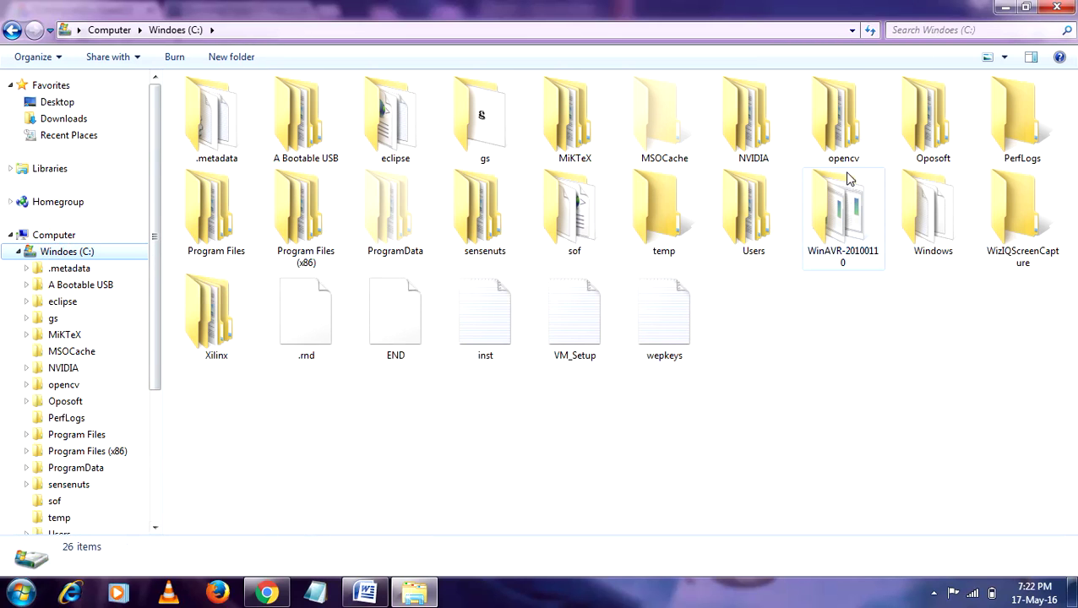
pyautogui.doubleClick(837, 145)
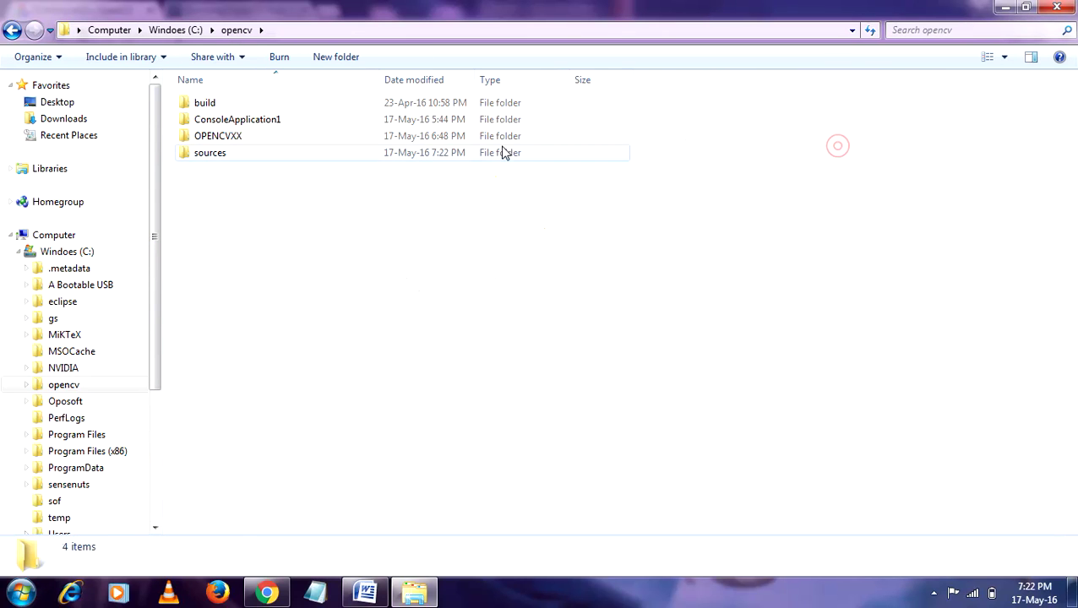
pyautogui.doubleClick(365, 108)
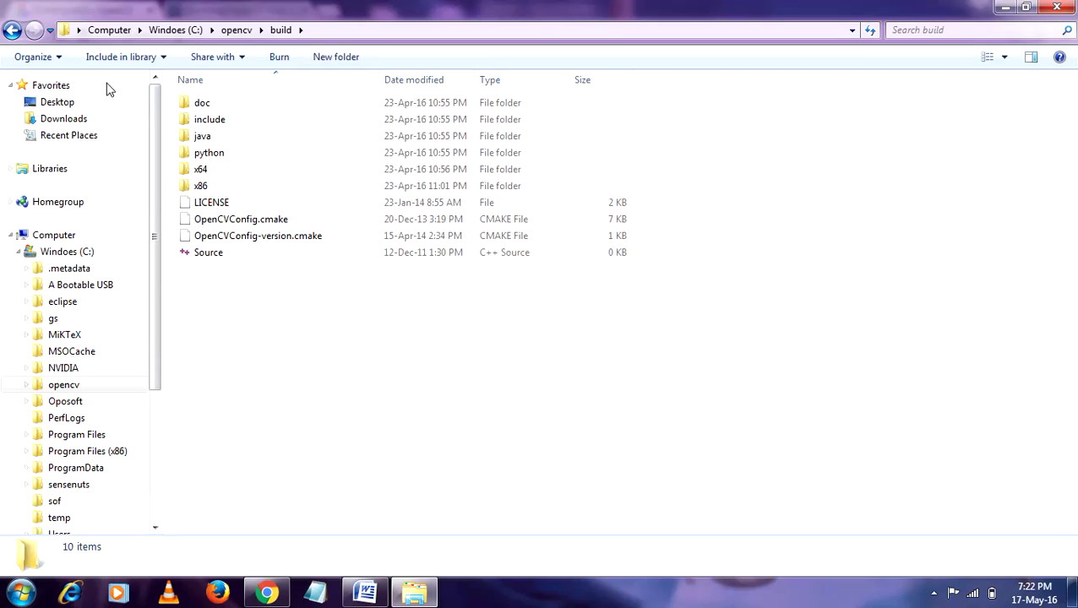
pyautogui.click(20, 37)
pyautogui.click(364, 592)
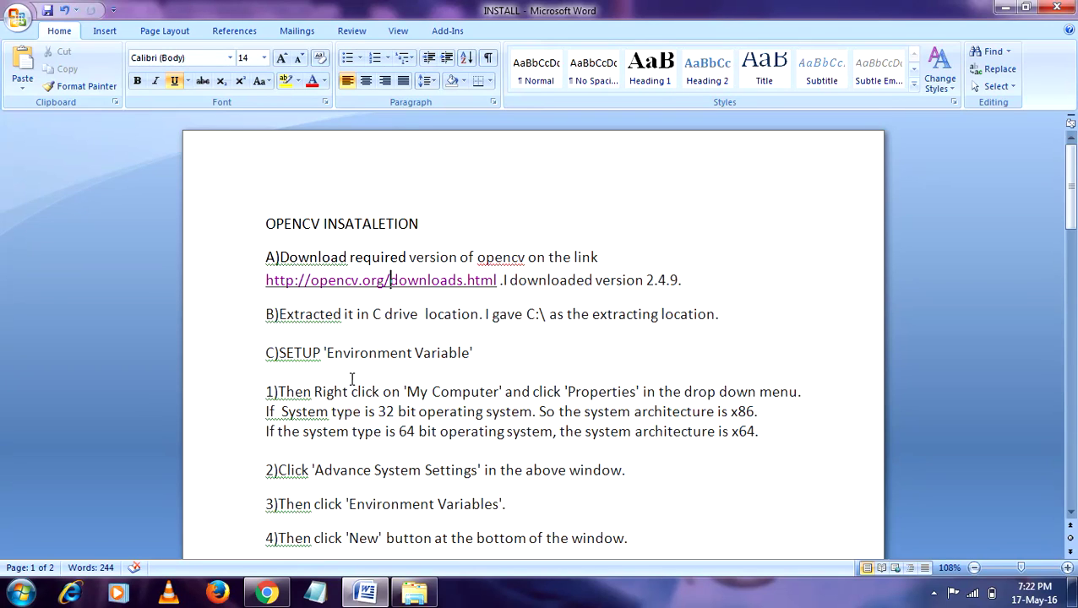
# Open the environment variables from the computer's advanced system settings and start a new system variable.
pyautogui.click(21, 591)
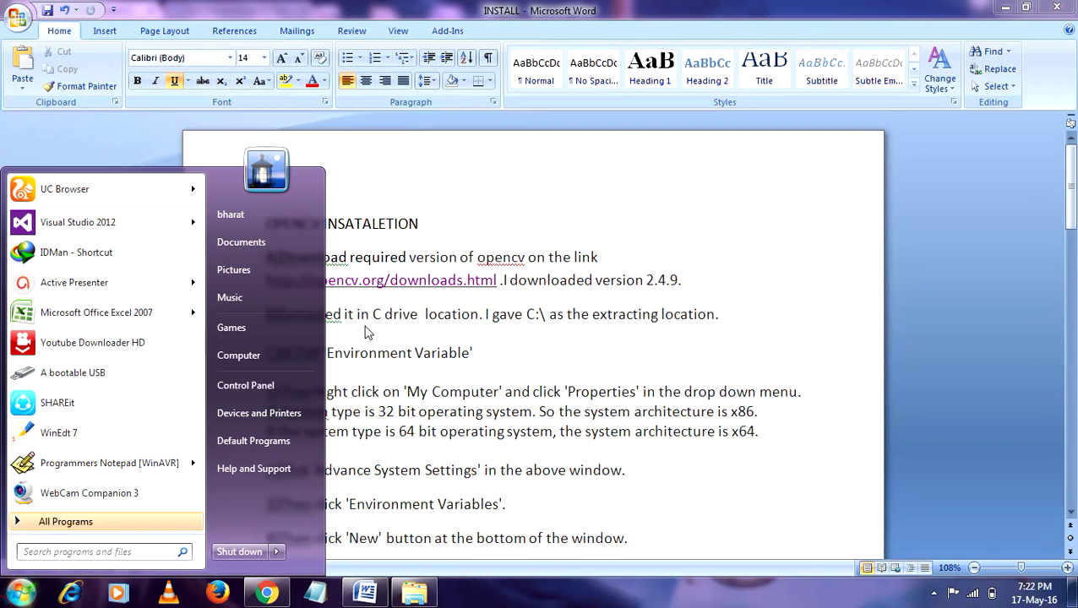
pyautogui.rightClick(260, 356)
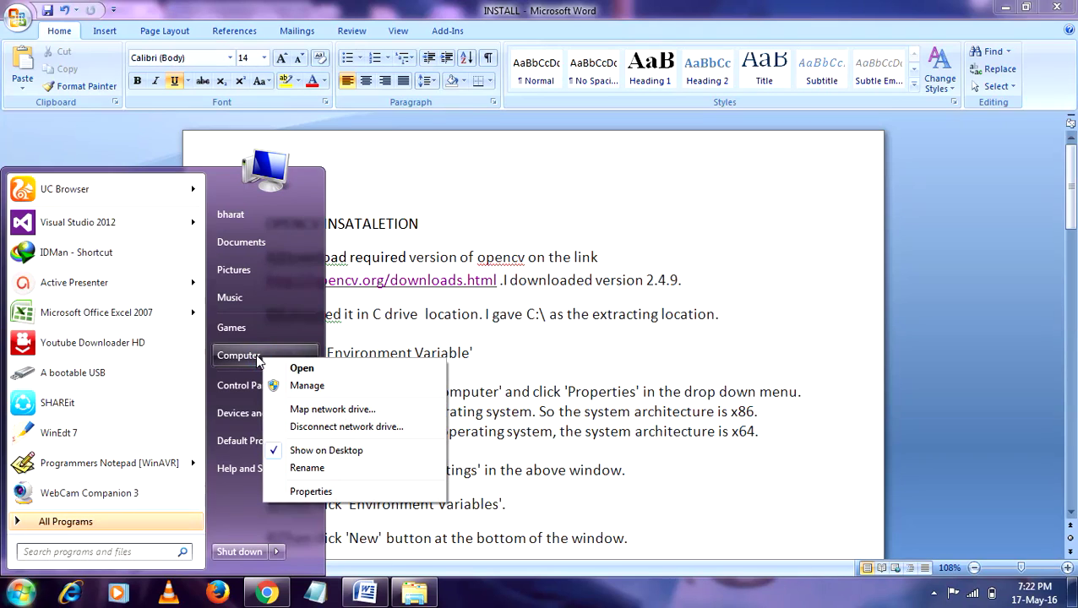
pyautogui.click(309, 491)
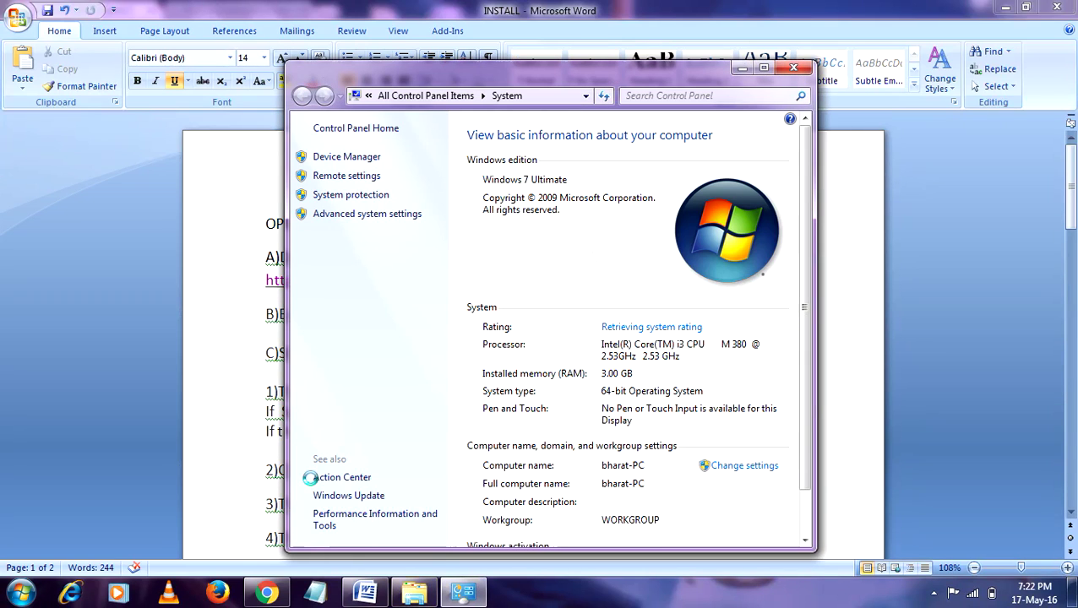
pyautogui.click(356, 221)
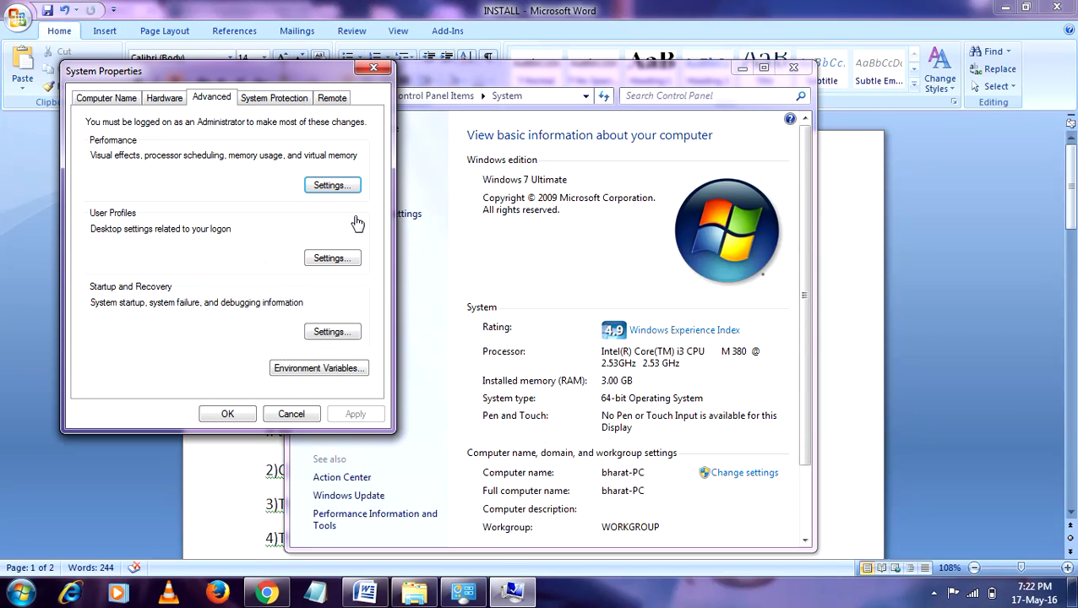
pyautogui.click(347, 377)
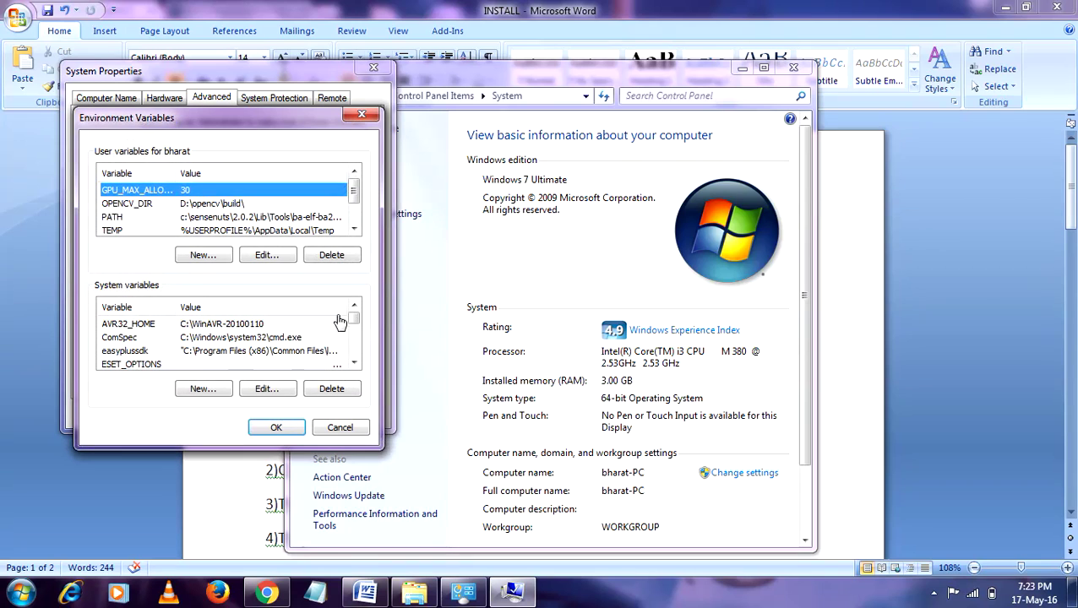
pyautogui.click(193, 388)
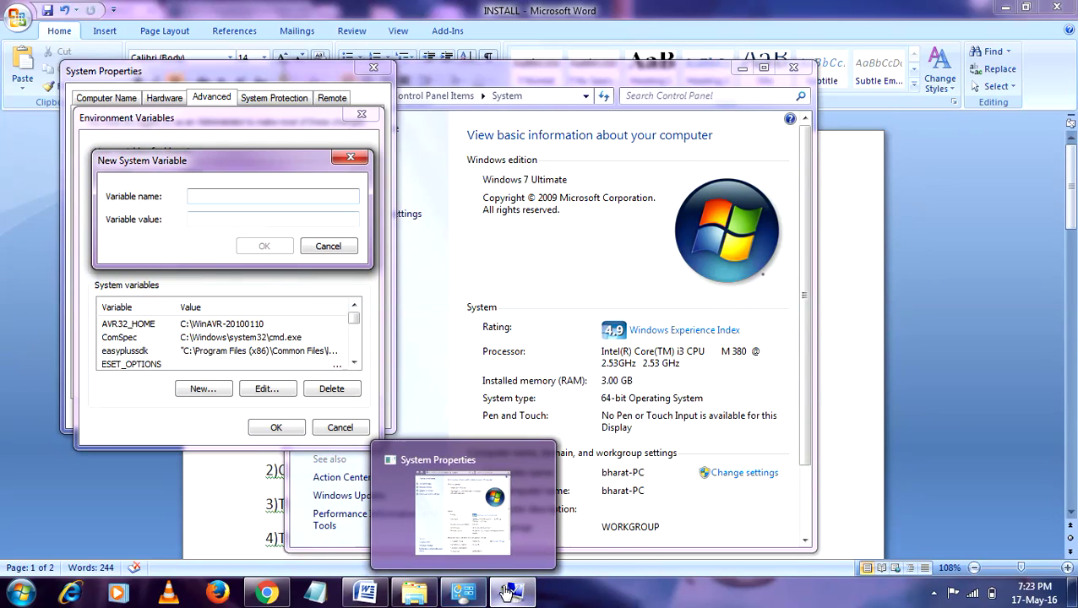
# Return to the INSTALL document and find the instructions for the OPENCV_DIR variable's name and value.
pyautogui.click(858, 435)
pyautogui.scroll(-3, 412, 496)
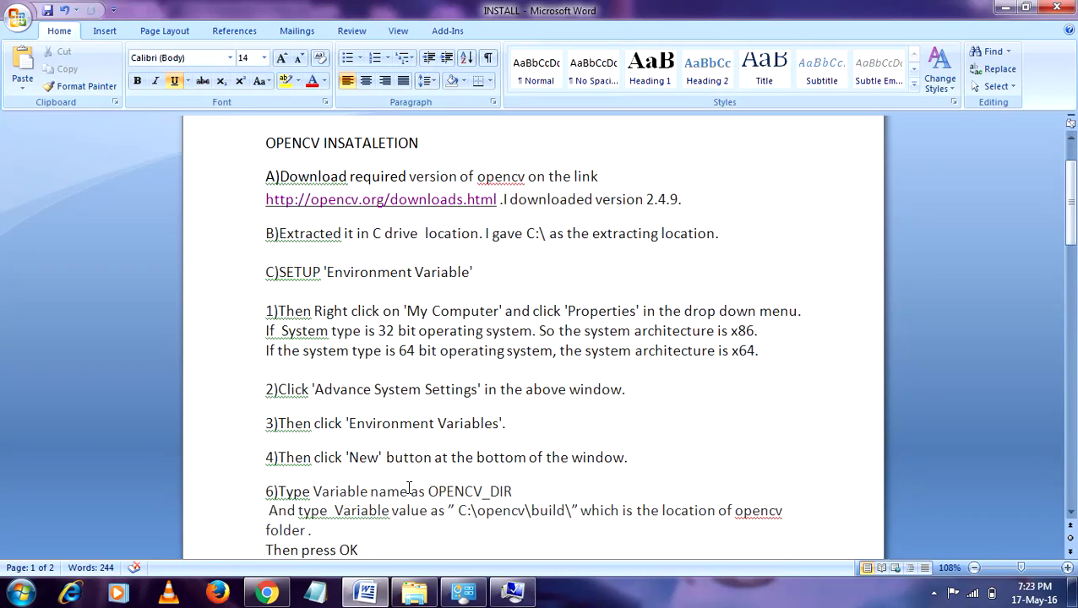
pyautogui.scroll(-1, 328, 403)
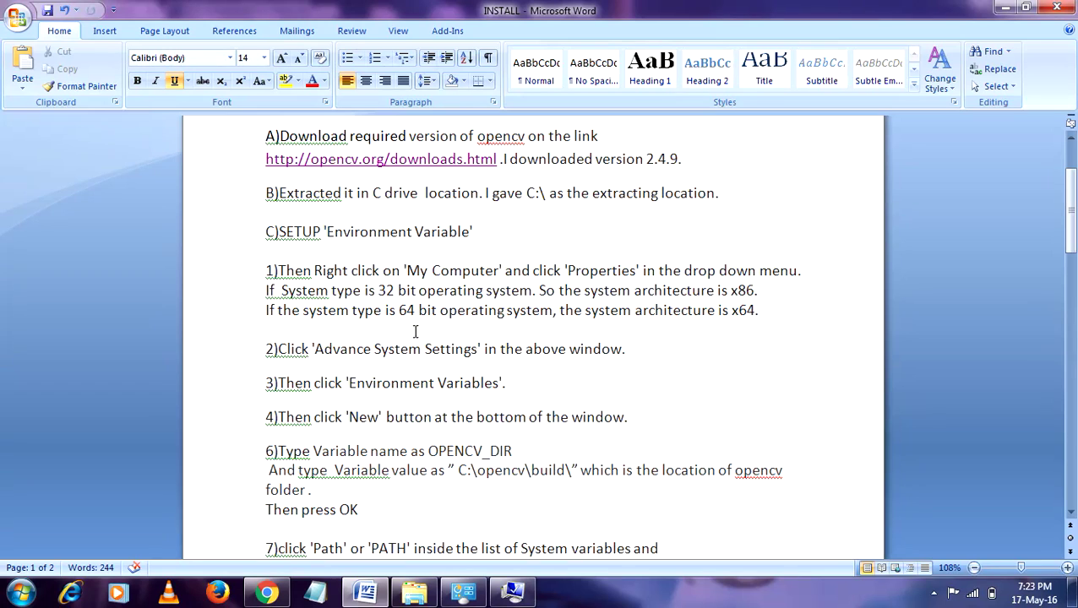
# Check the computer's system type, highlight the 32-bit architecture line in the instructions, and return to the new system variable.
pyautogui.click(463, 591)
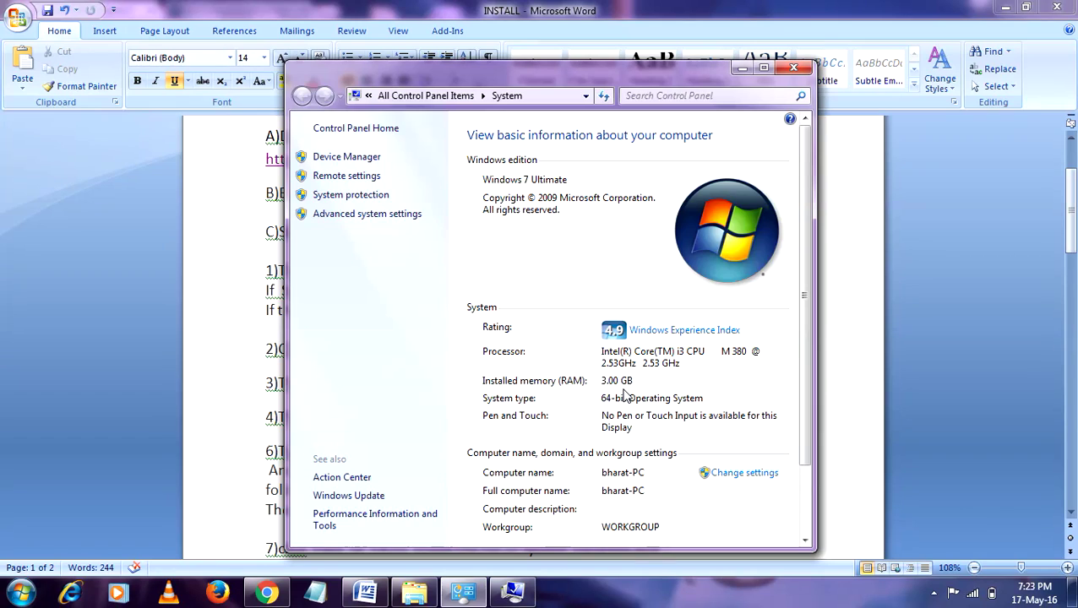
pyautogui.click(474, 397)
pyautogui.click(845, 377)
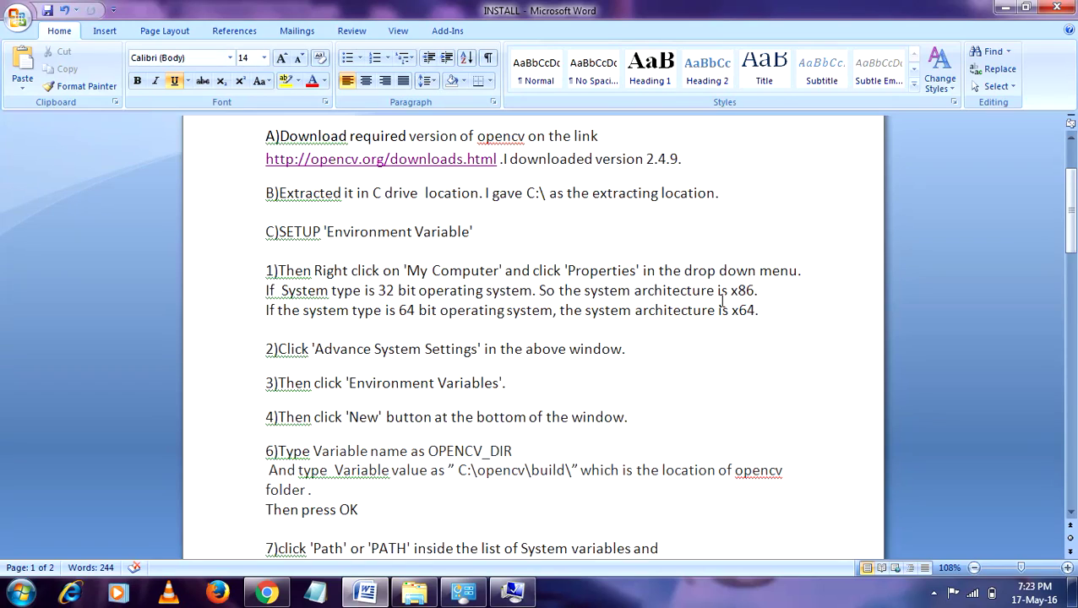
pyautogui.click(244, 286)
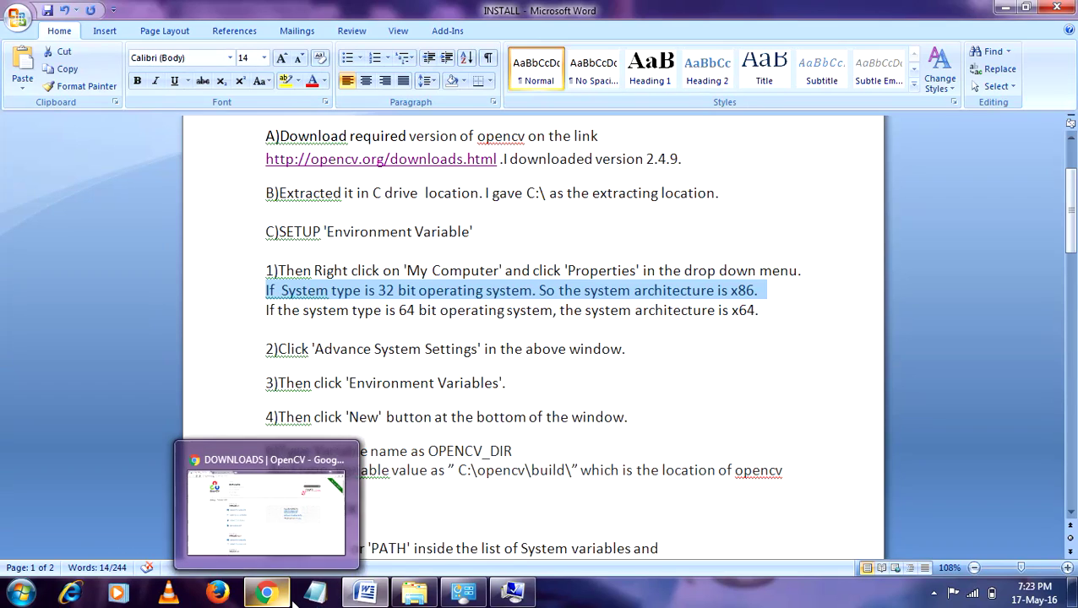
pyautogui.click(511, 591)
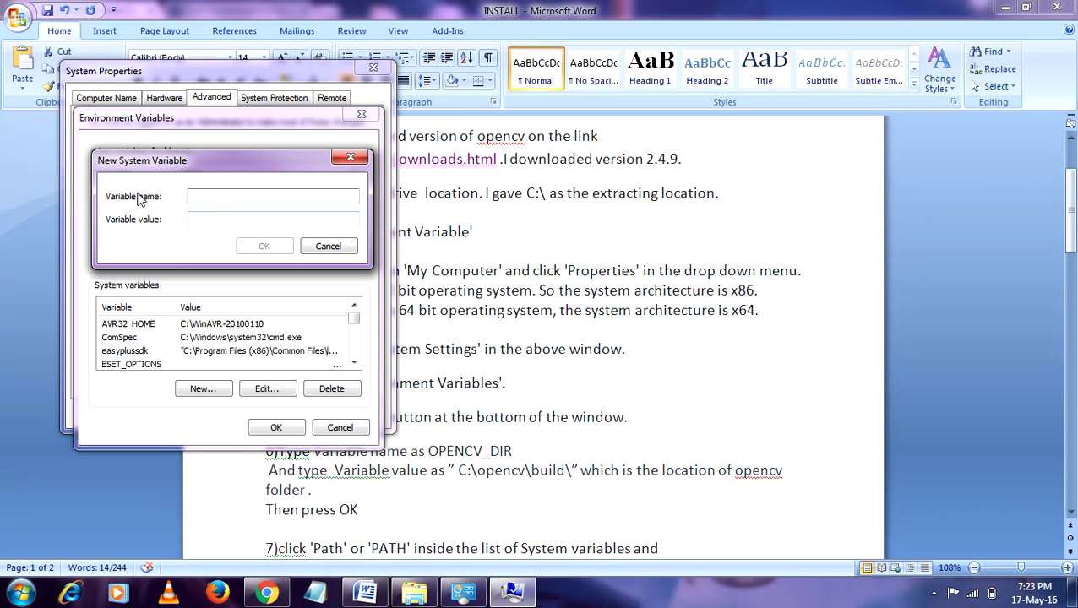
# Copy the name OPENCV_DIR from the INSTALL document and enter it as the new system variable's name.
pyautogui.hotkey('alt', 'Tab')
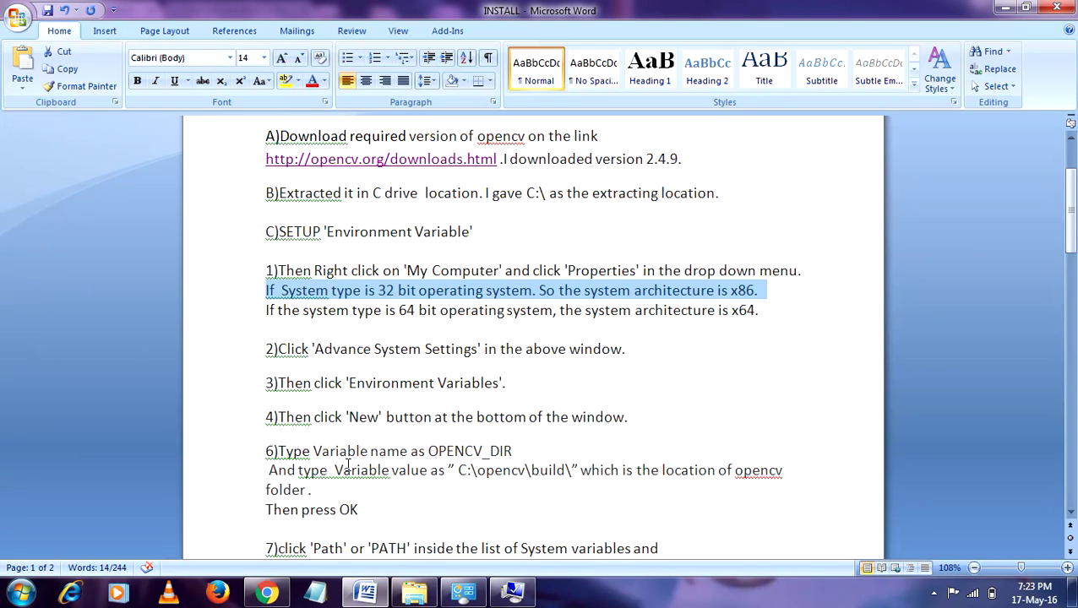
pyautogui.moveTo(428, 453); pyautogui.dragTo(523, 450)
pyautogui.hotkey('ctrl', 'c')
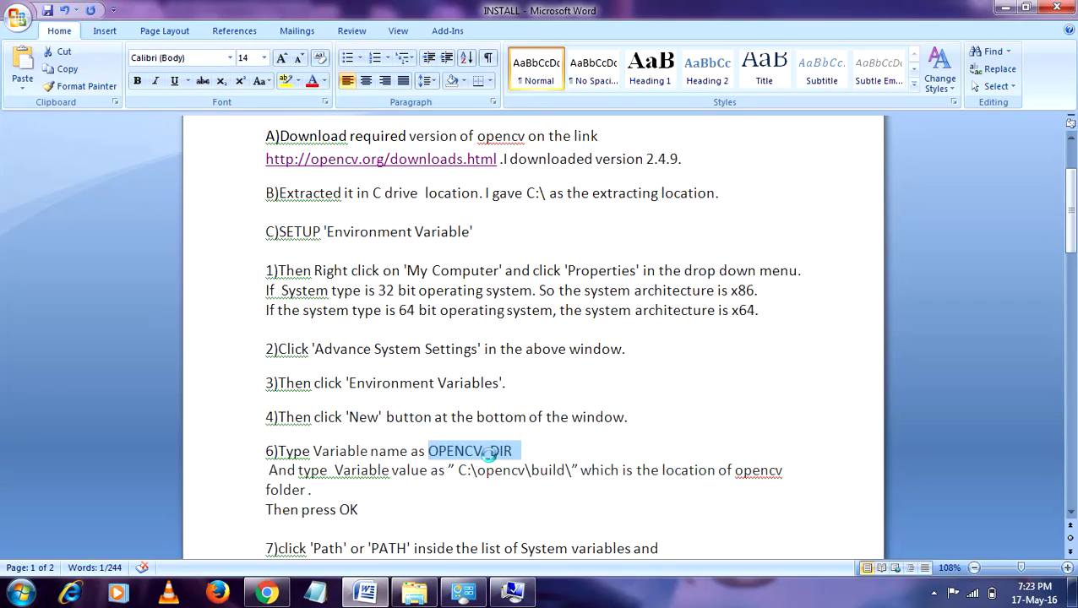
pyautogui.click(511, 594)
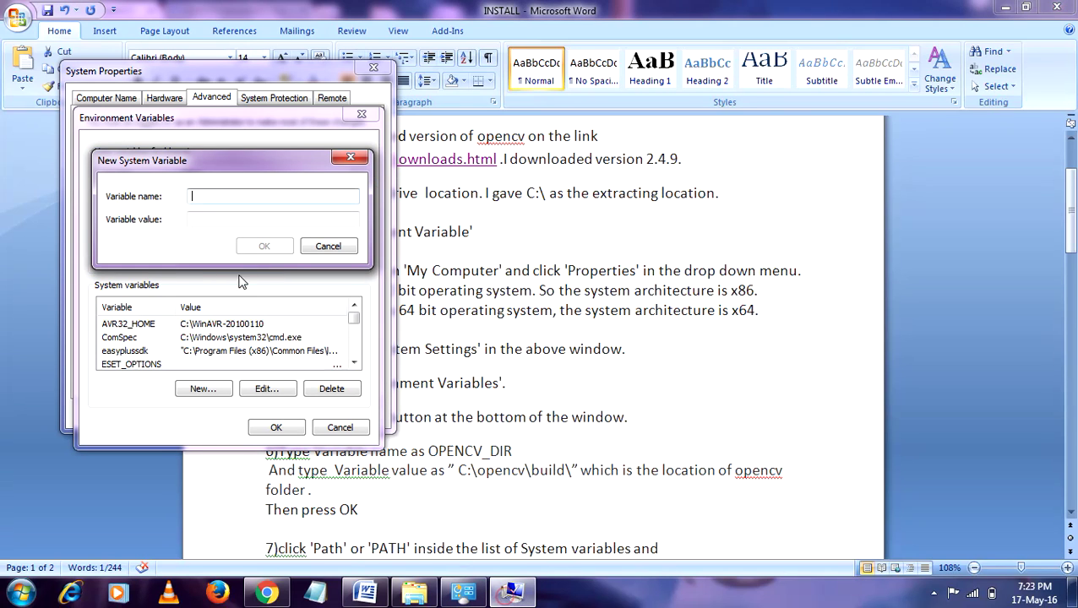
pyautogui.click(217, 199)
pyautogui.hotkey('ctrl', 'v')
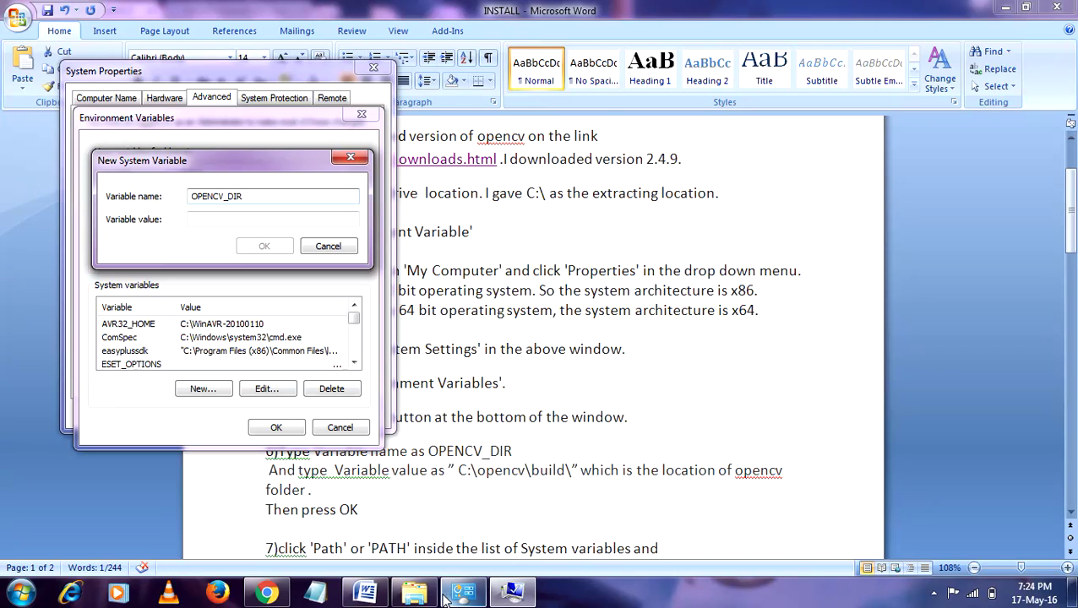
# Browse to the build folder inside C:\opencv and copy its full path, C:\opencv\build.
pyautogui.moveTo(429, 593)
pyautogui.click(410, 509)
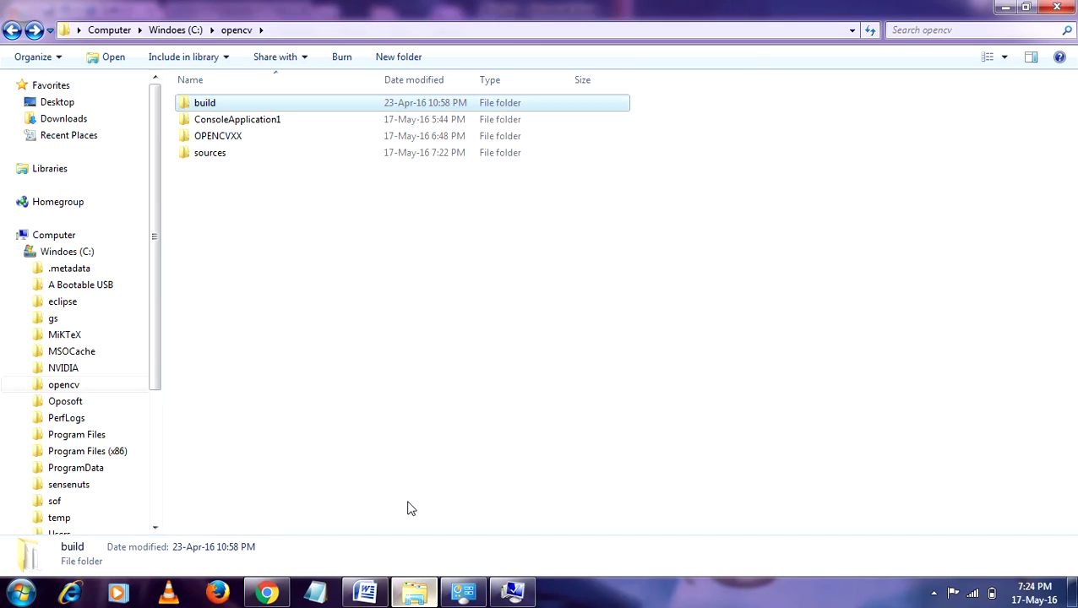
pyautogui.click(95, 36)
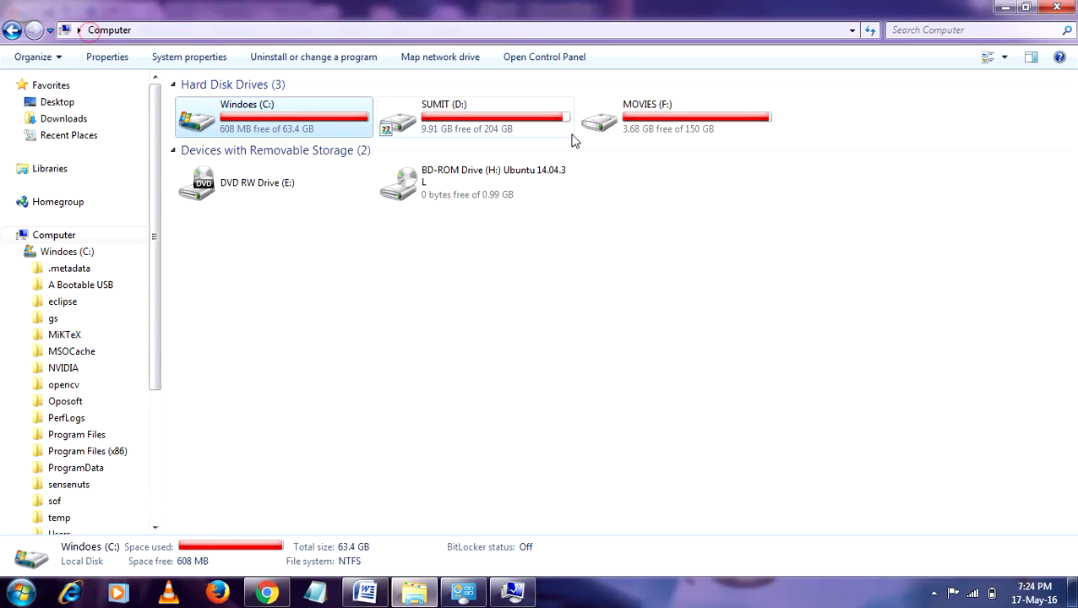
pyautogui.doubleClick(292, 108)
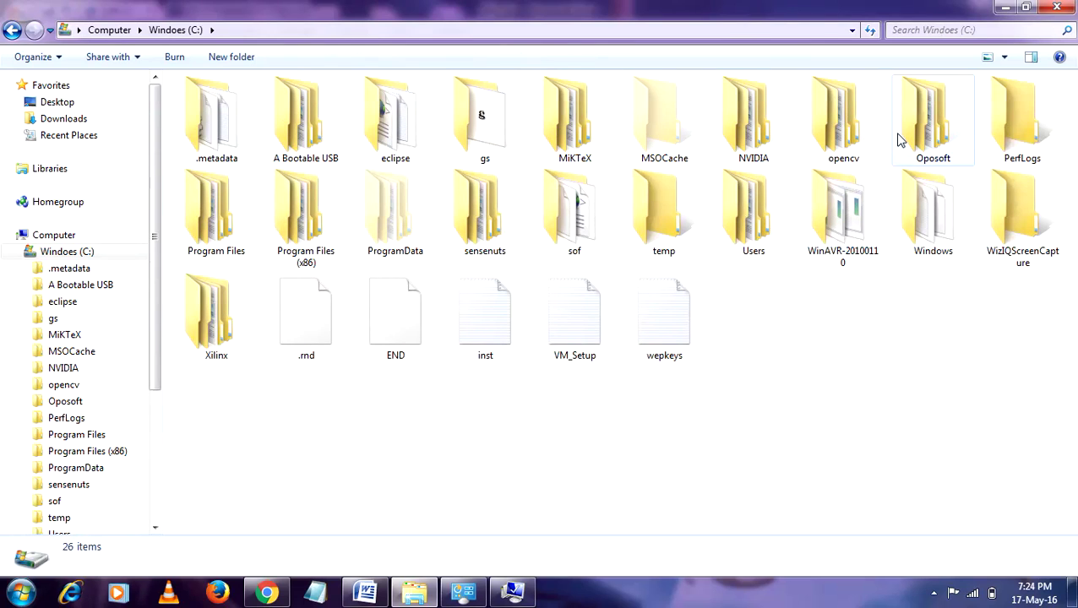
pyautogui.doubleClick(827, 145)
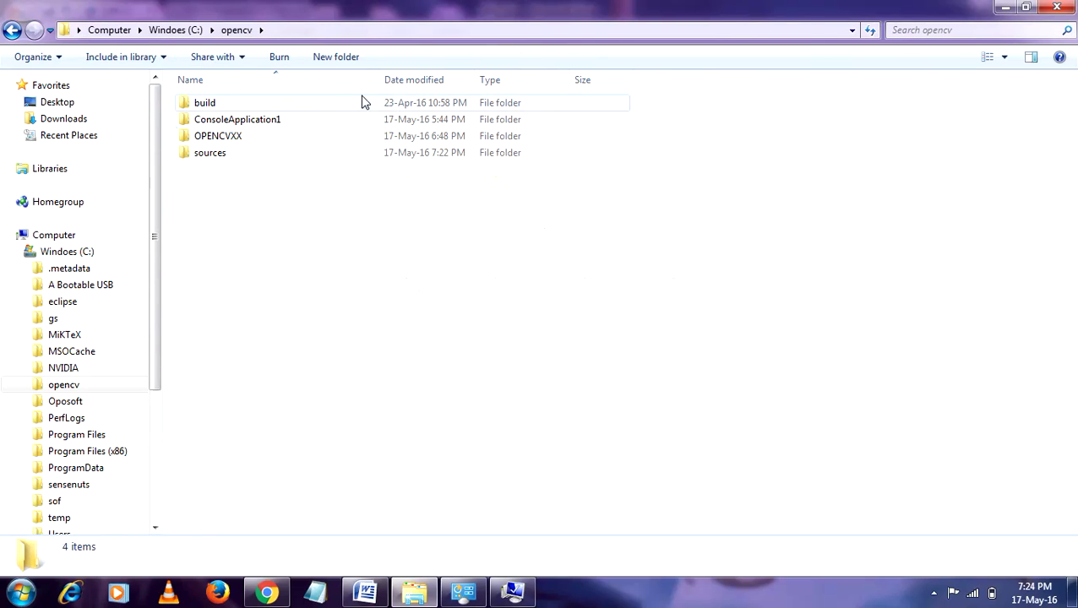
pyautogui.doubleClick(360, 102)
pyautogui.click(332, 34)
pyautogui.hotkey('ctrl', 'c')
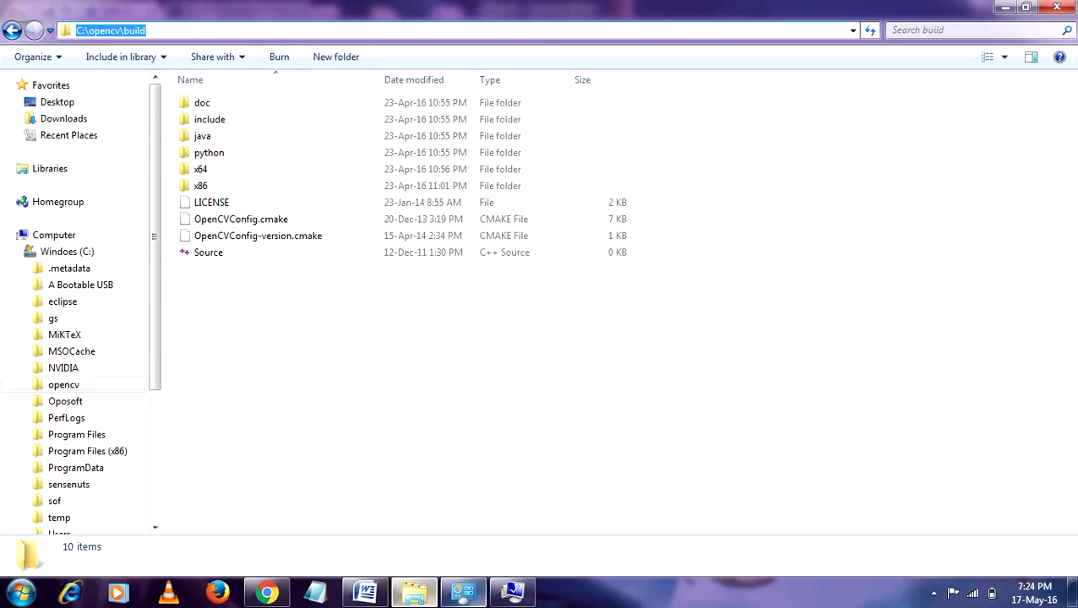
# Set the OPENCV_DIR system variable's value to C:\opencv\build and save the new variable.
pyautogui.click(512, 591)
pyautogui.click(272, 220)
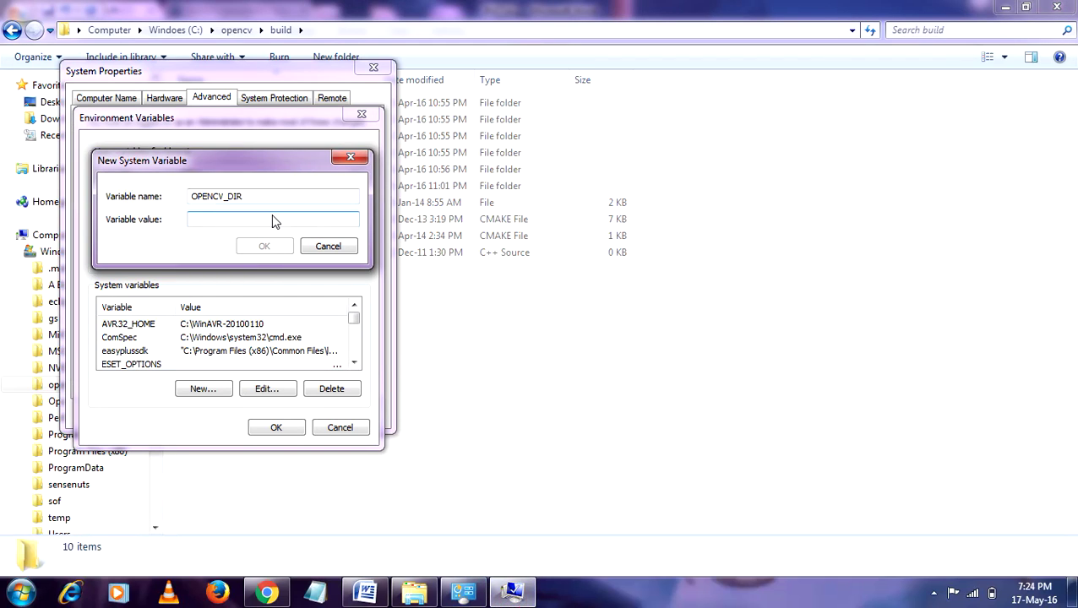
pyautogui.hotkey('ctrl', 'v')
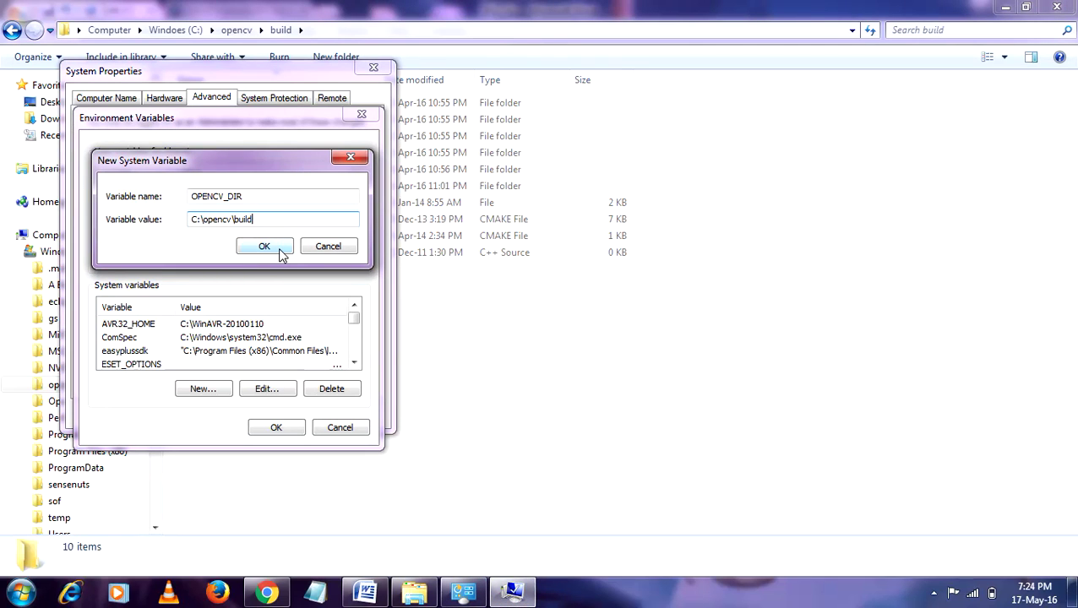
pyautogui.click(280, 253)
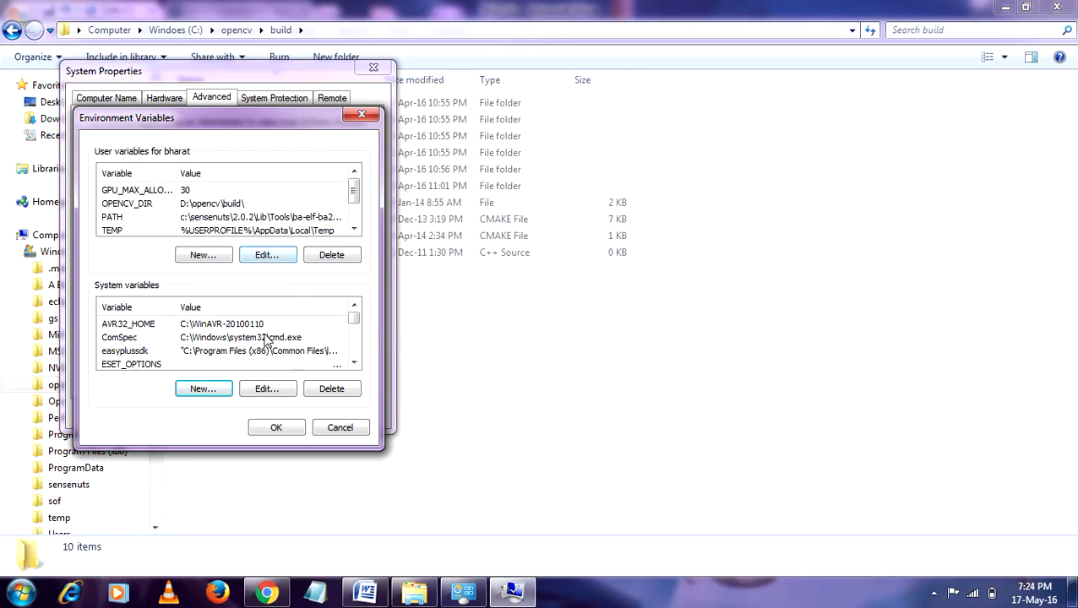
# Open the Path system variable for editing and add a semicolon at the end of its value.
pyautogui.click(185, 336)
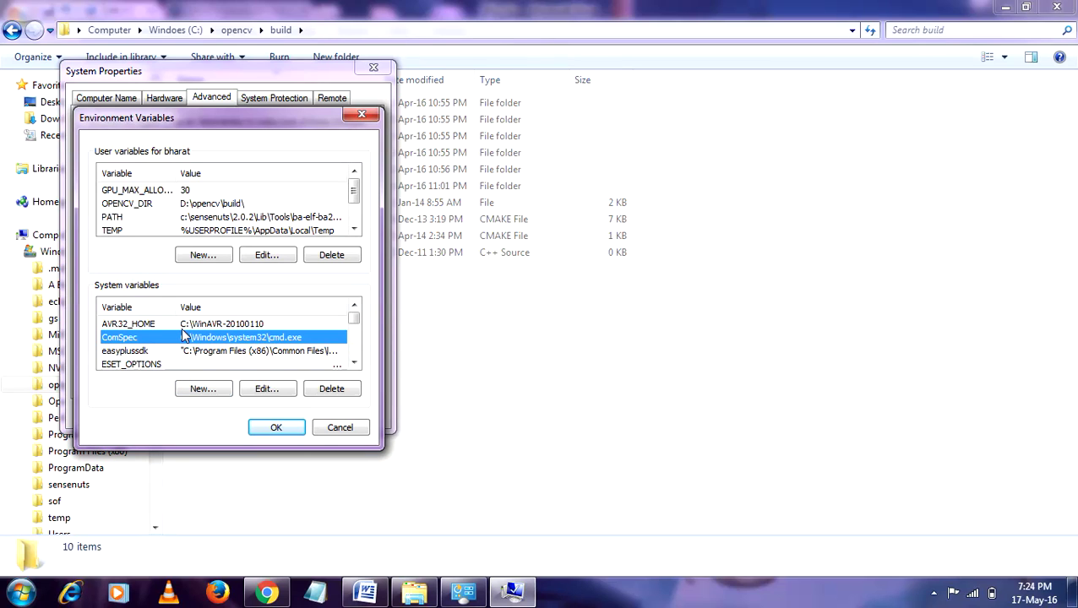
pyautogui.press('p')
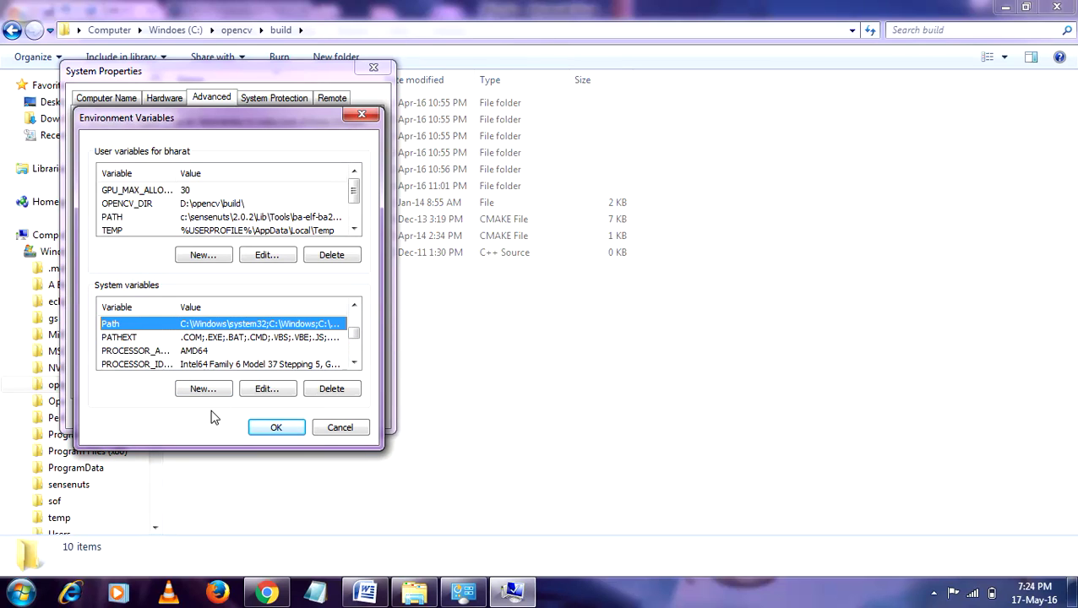
pyautogui.click(267, 390)
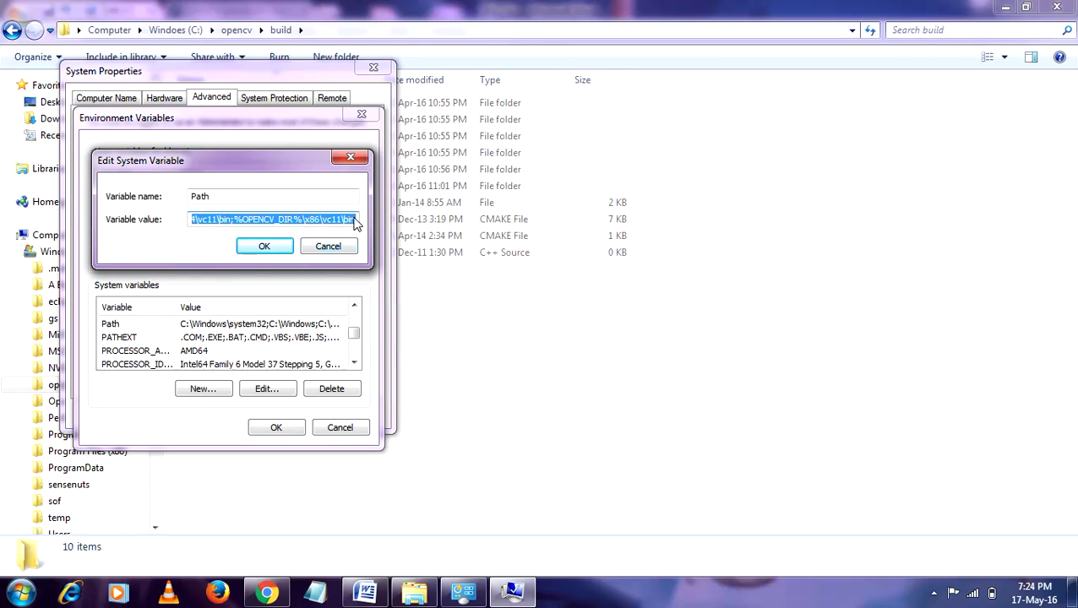
pyautogui.click(356, 220)
pyautogui.write(';')
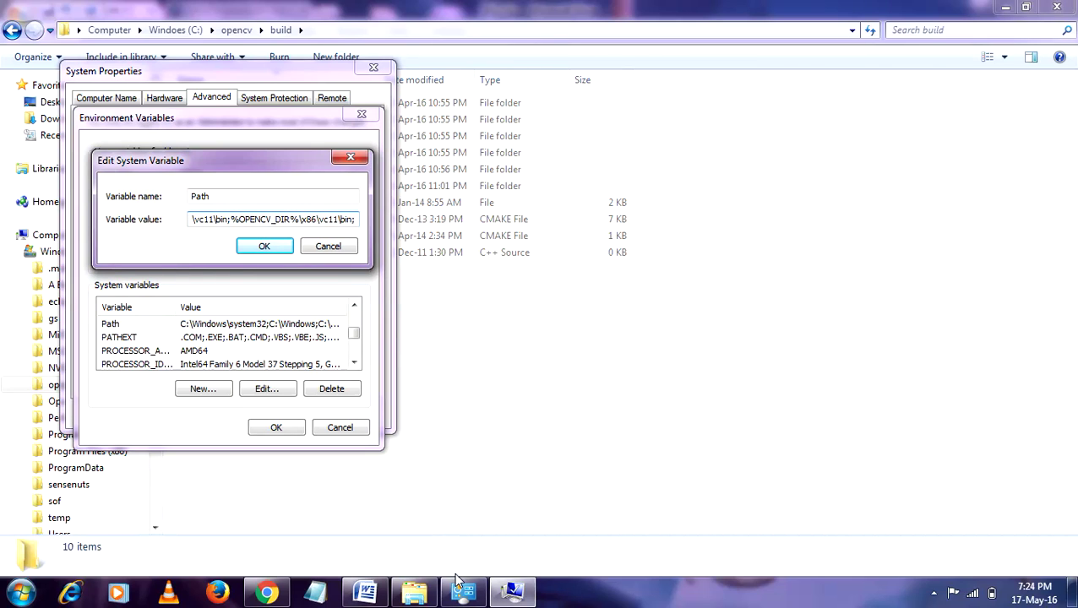
# Return to the INSTALL document in Word and highlight the 32-bit path ;%OPENCV_DIR%\x86\vc11\bin in instruction 8.
pyautogui.click(488, 598)
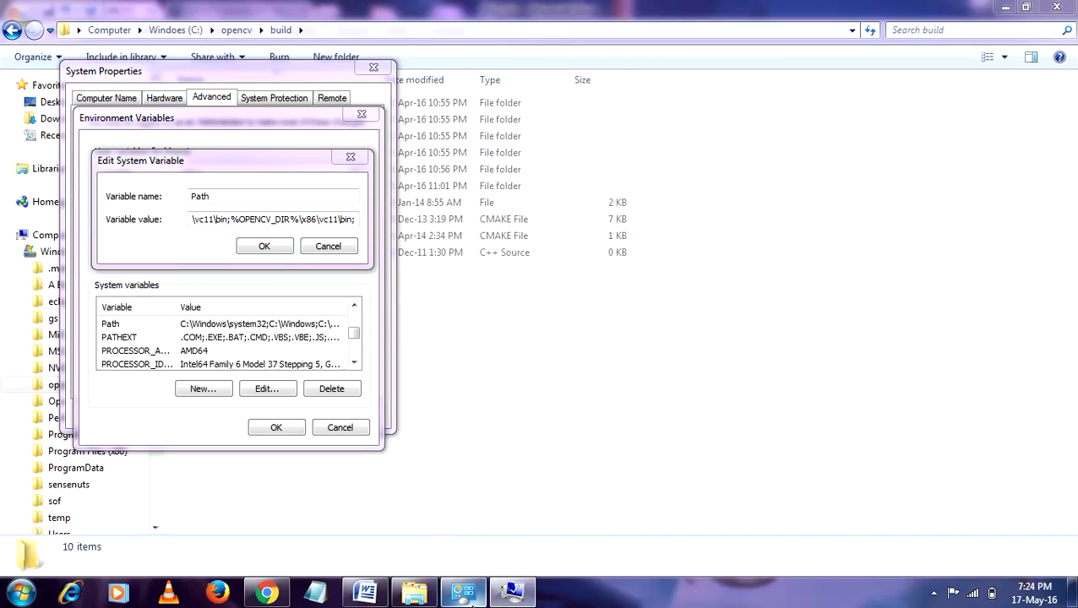
pyautogui.click(369, 597)
pyautogui.scroll(-5, 499, 431)
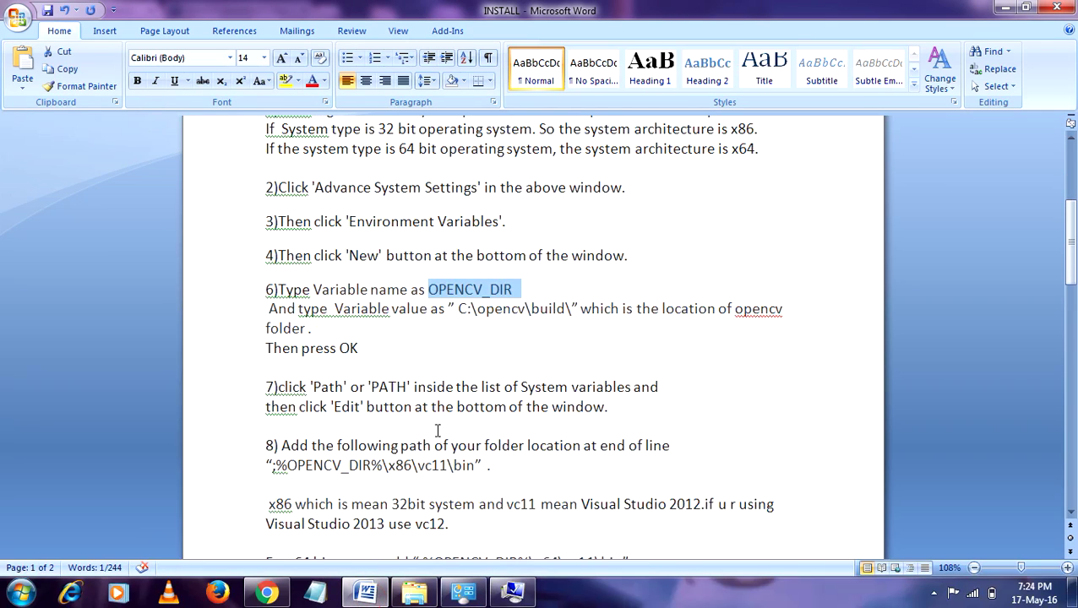
pyautogui.click(290, 406)
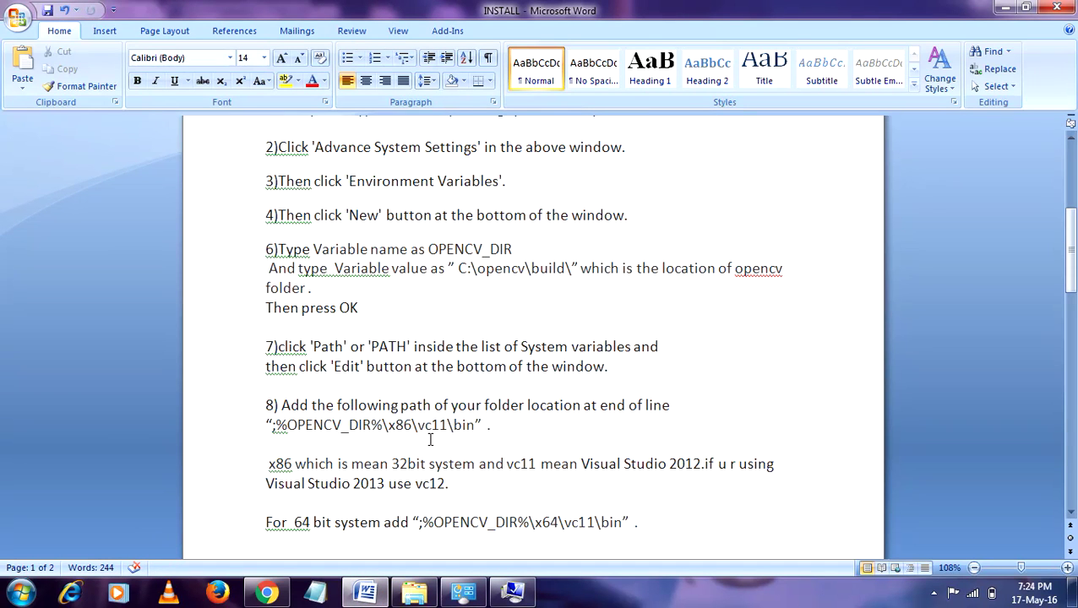
pyautogui.scroll(-1, 396, 442)
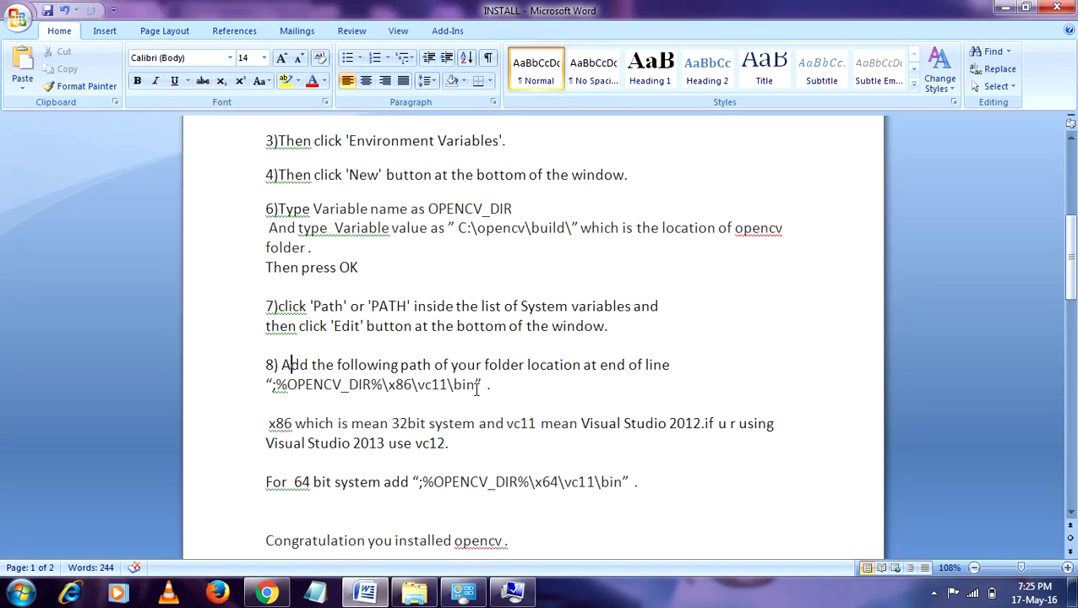
pyautogui.moveTo(478, 388); pyautogui.dragTo(266, 385)
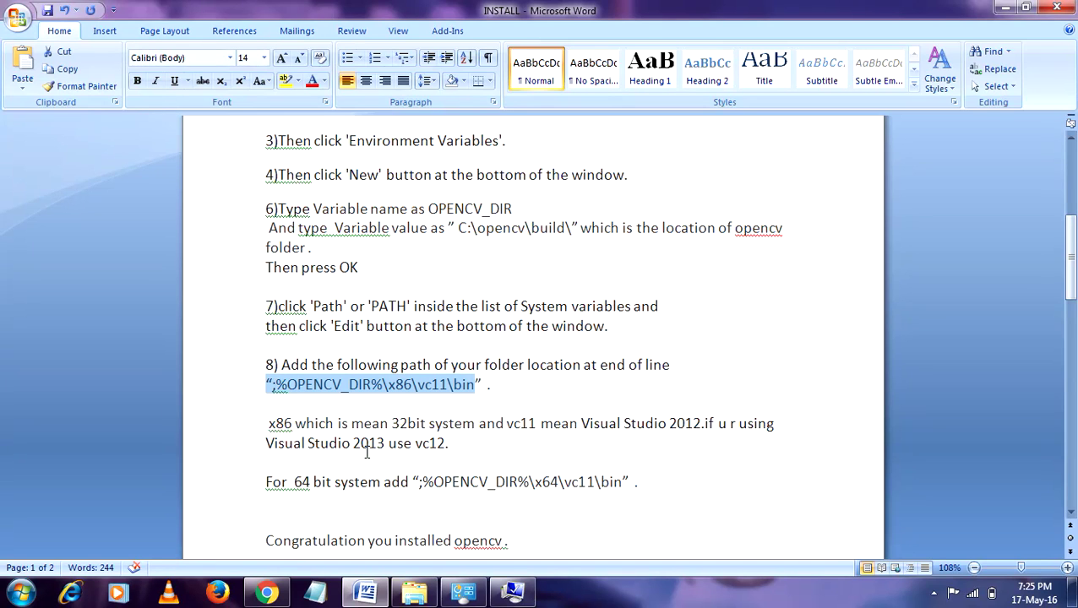
# Switch to the build folder in Windows Explorer and examine its java folder and the compiler version folders inside x64.
pyautogui.click(414, 593)
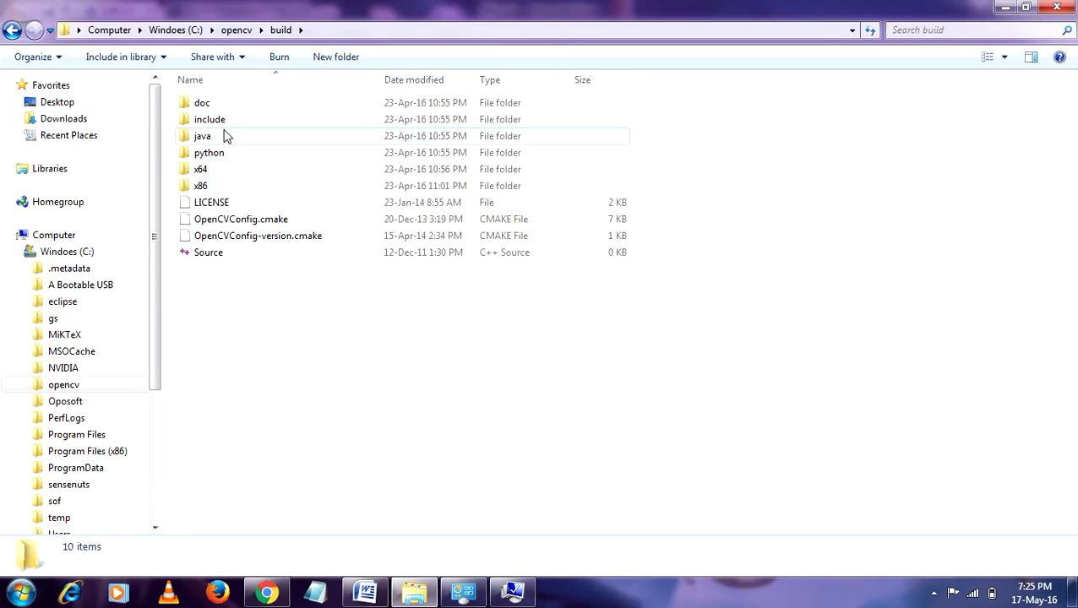
pyautogui.doubleClick(225, 136)
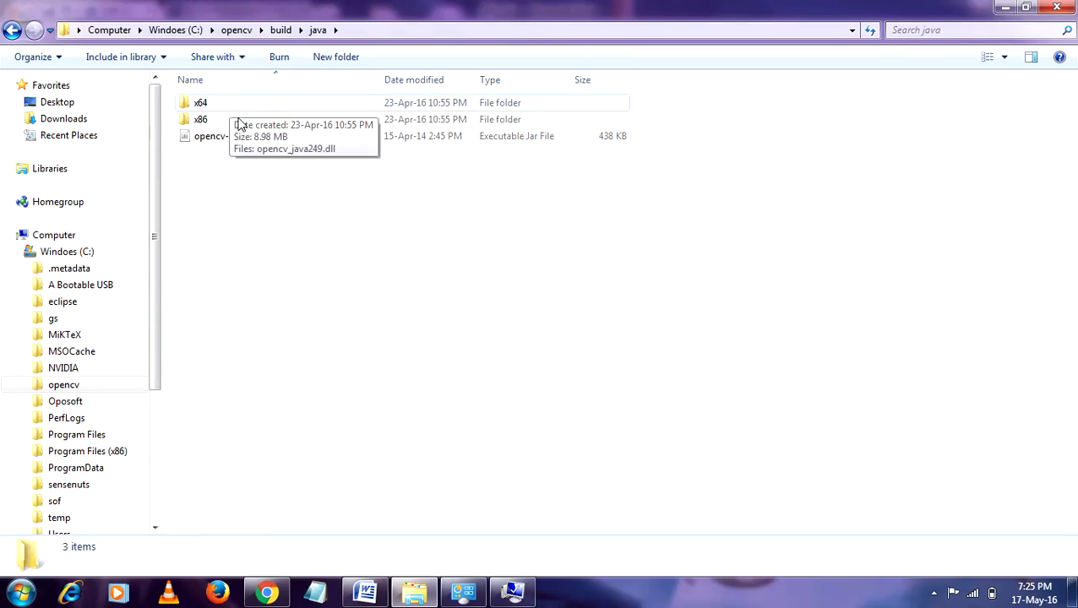
pyautogui.click(14, 32)
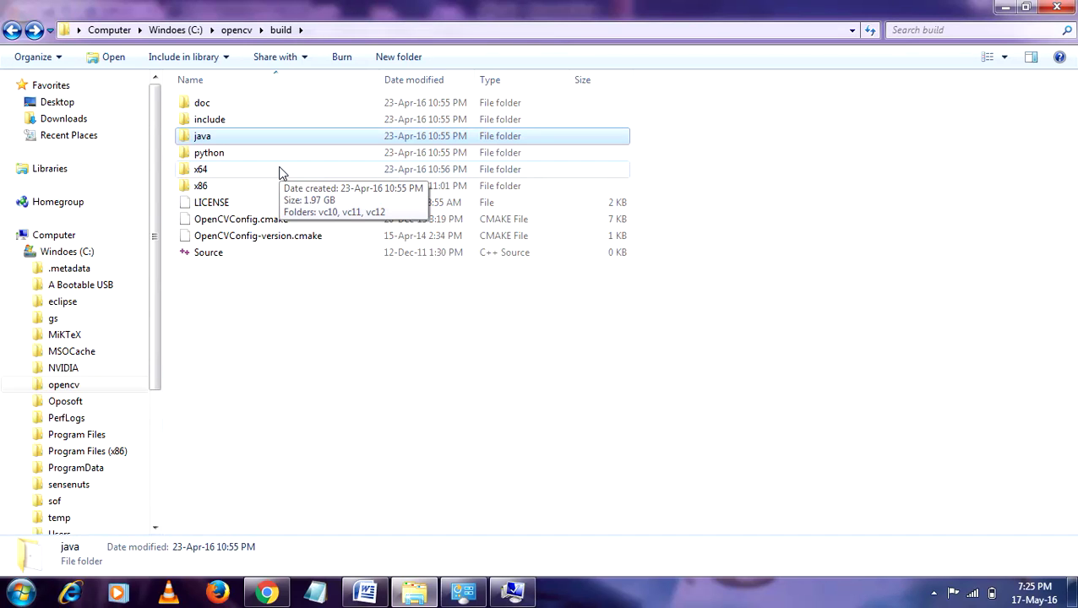
pyautogui.click(281, 172)
pyautogui.doubleClick(281, 171)
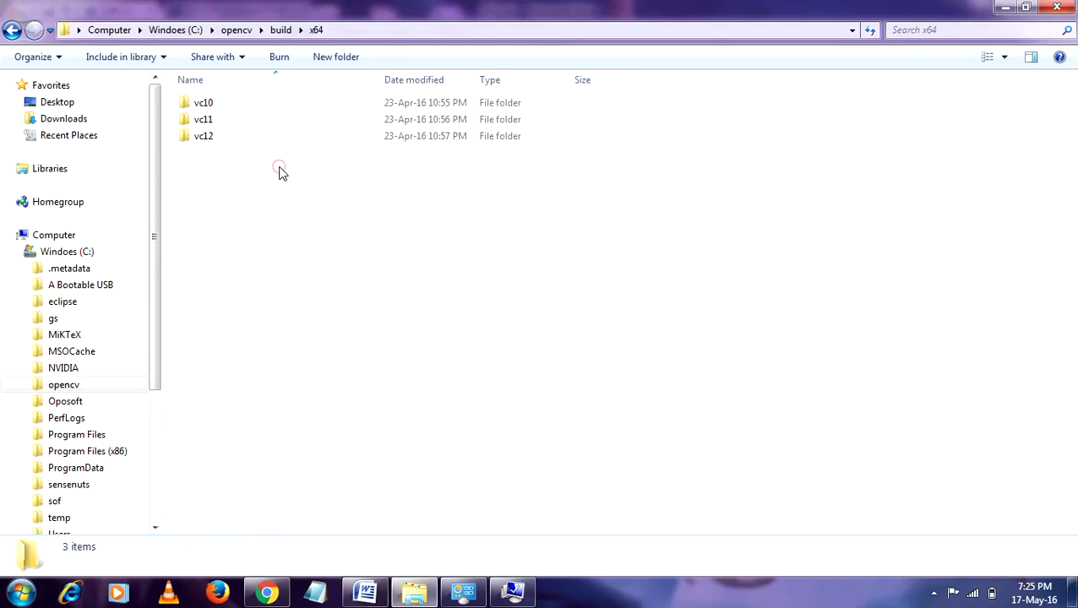
pyautogui.doubleClick(270, 126)
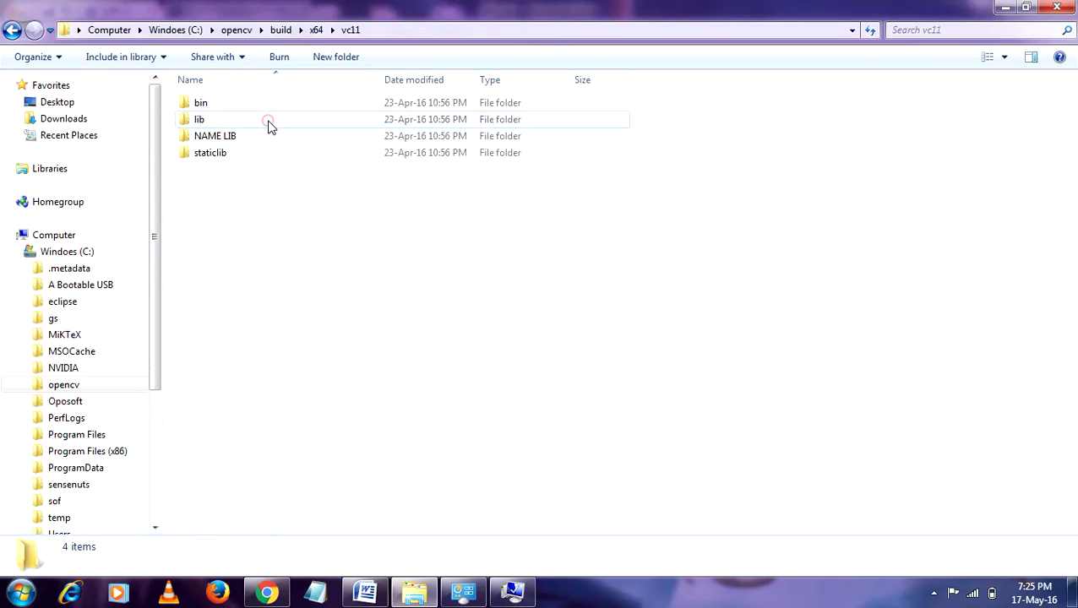
pyautogui.click(12, 29)
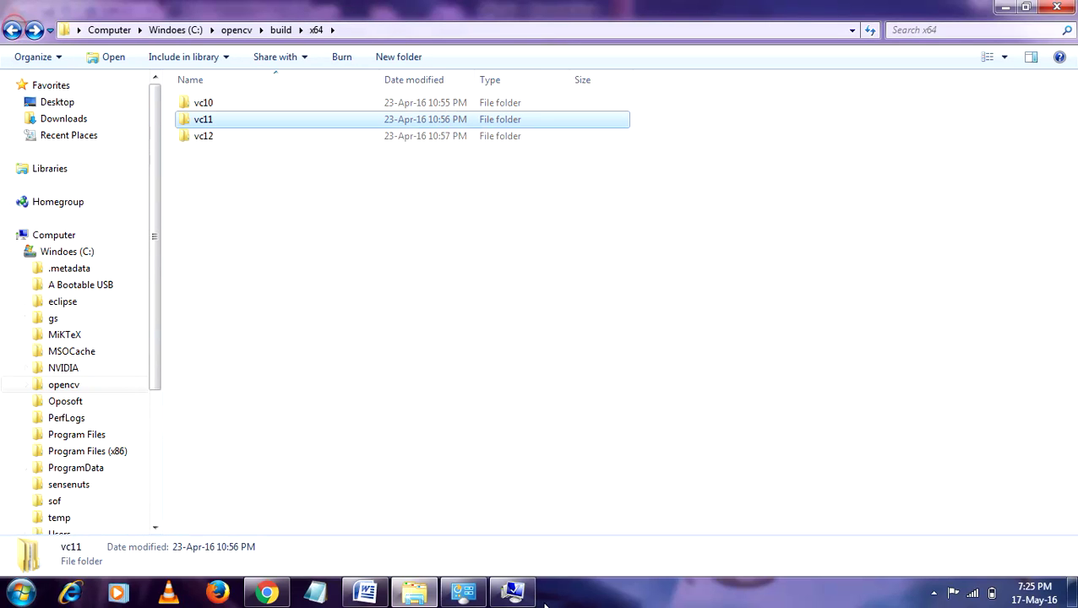
# Copy the 64-bit path ;%OPENCV_DIR%\x64\vc11\bin from the INSTALL document in Word.
pyautogui.click(512, 591)
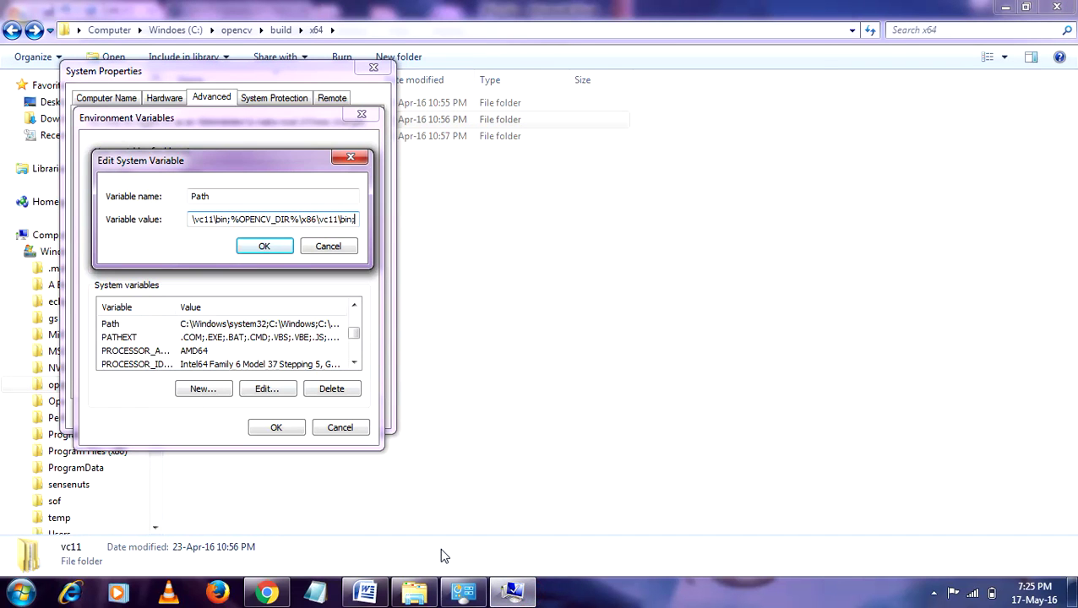
pyautogui.click(372, 593)
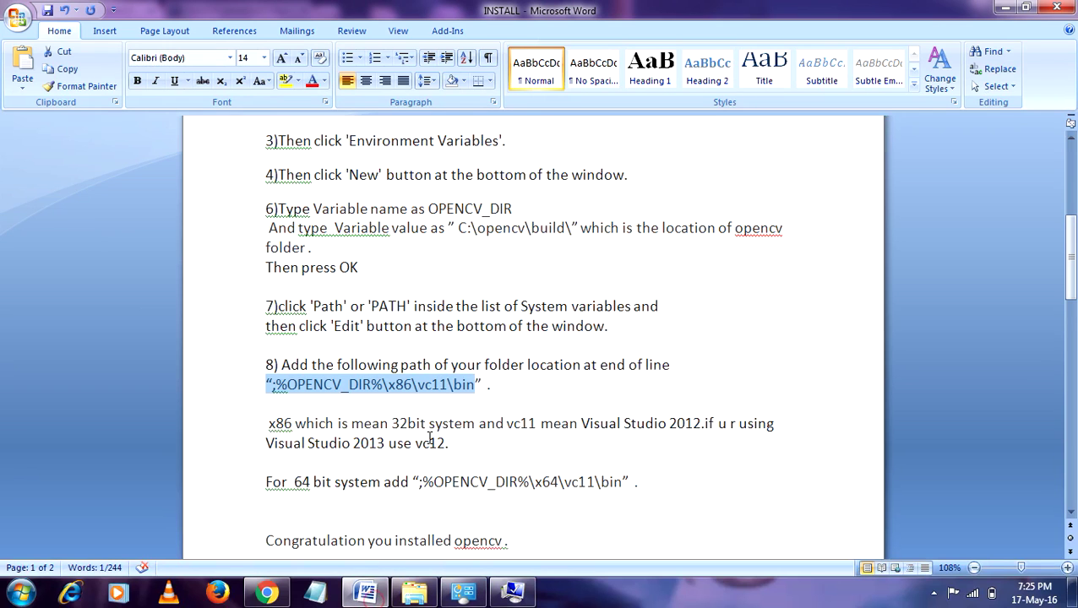
pyautogui.click(374, 461)
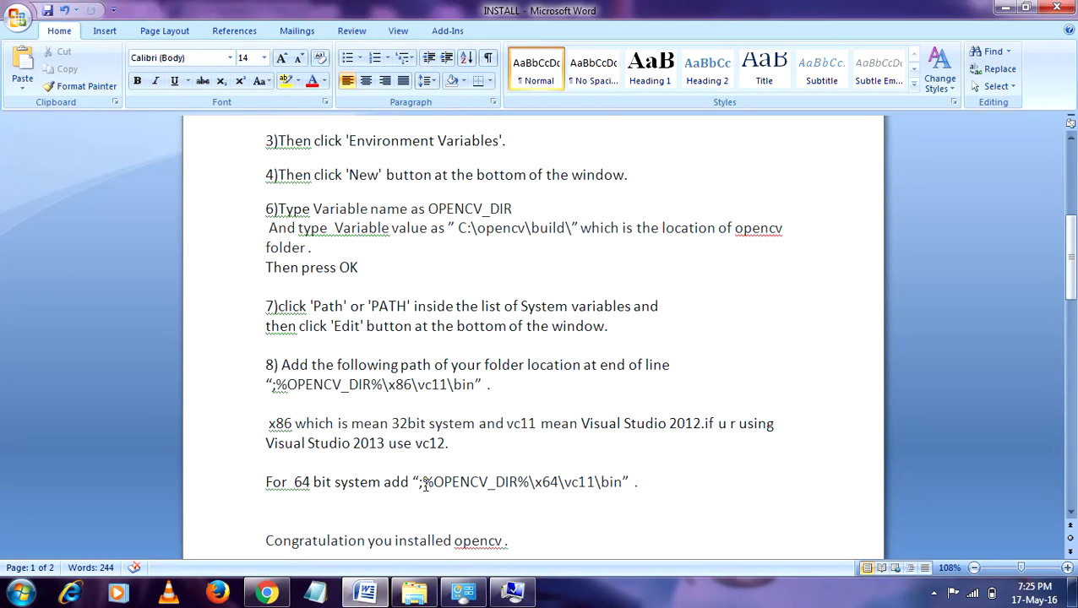
pyautogui.moveTo(422, 482)
pyautogui.mouseDown()
pyautogui.moveTo(616, 482)
pyautogui.moveTo(615, 510)
pyautogui.moveTo(532, 482)
pyautogui.moveTo(420, 486)
pyautogui.moveTo(623, 483)
pyautogui.mouseUp()
pyautogui.rightClick(621, 481)
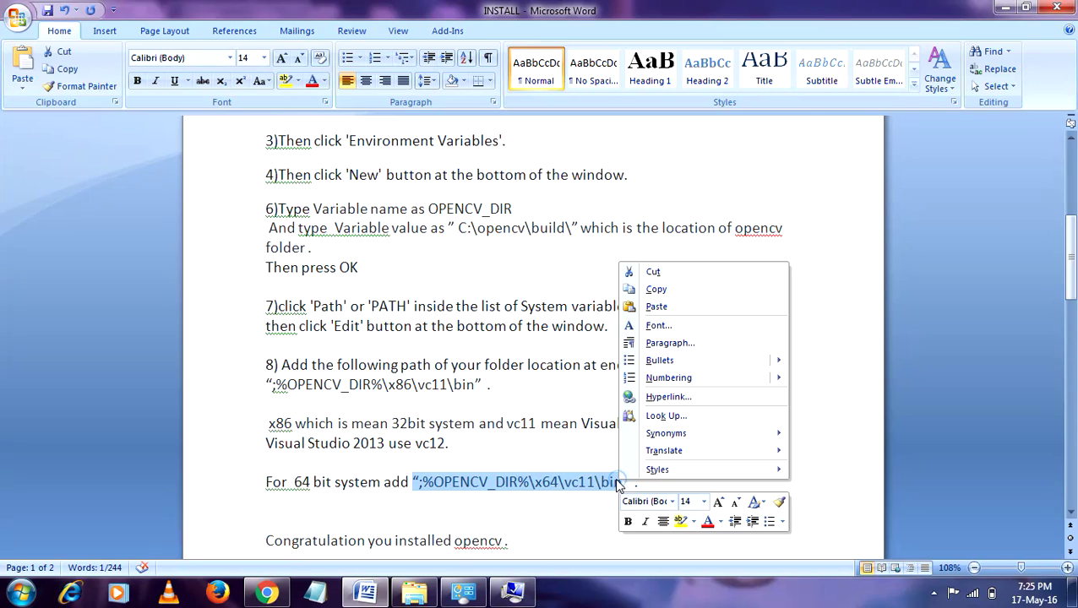
pyautogui.click(664, 288)
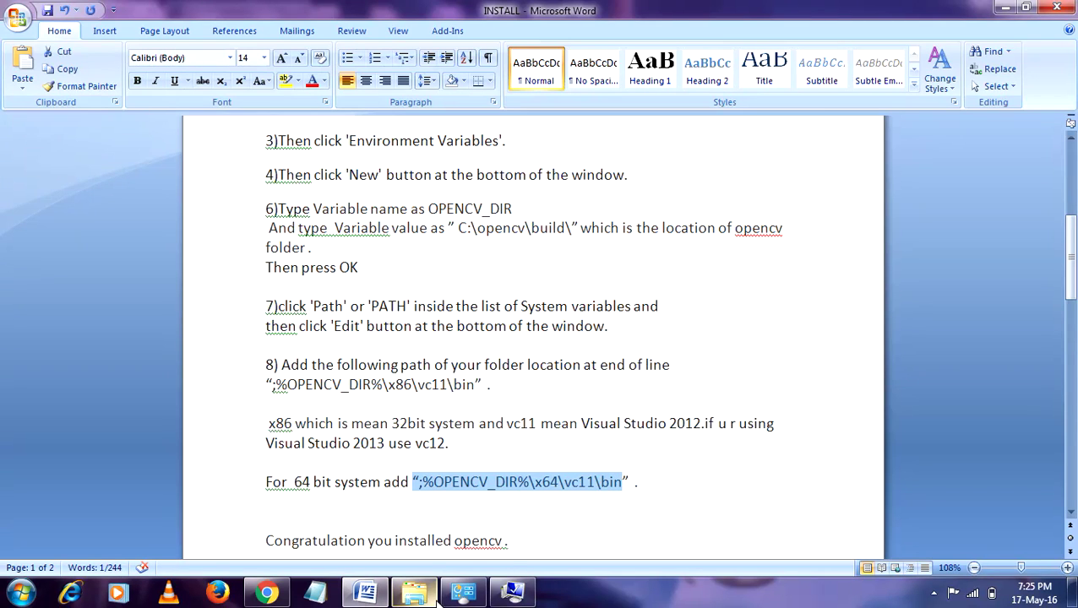
# Append the copied %OPENCV_DIR%\x64\vc11\bin path to the Path variable's value, delete two extra characters, and save the variable.
pyautogui.moveTo(423, 596)
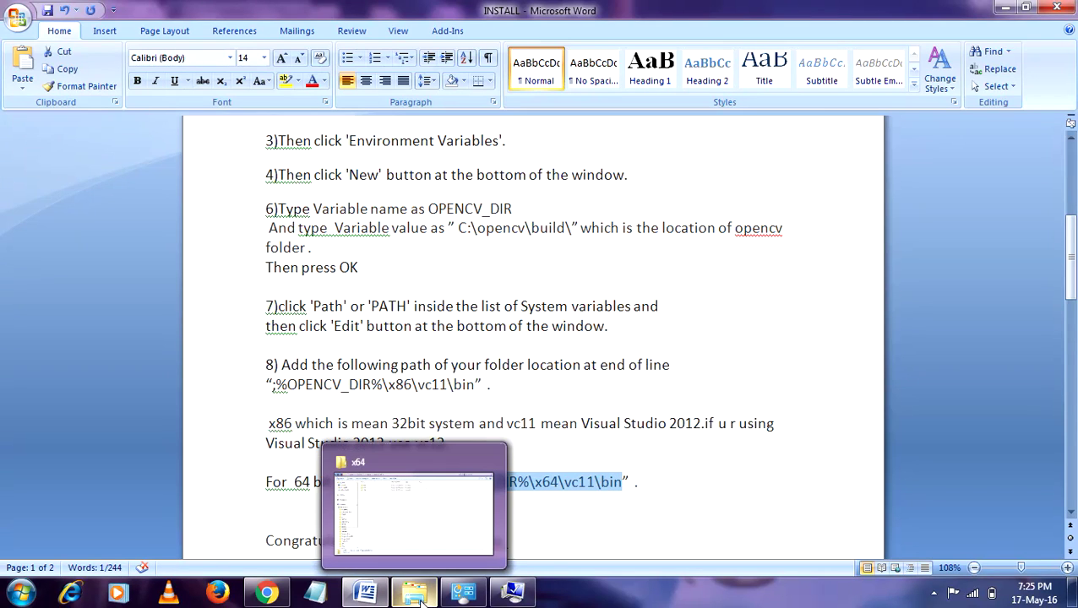
pyautogui.click(511, 594)
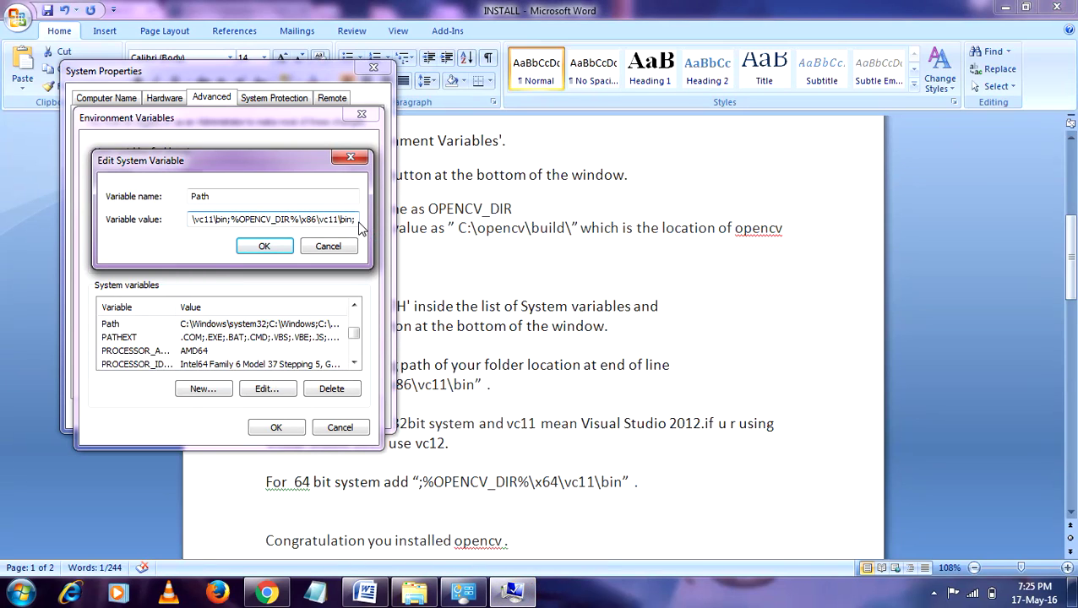
pyautogui.hotkey('ctrl', 'v')
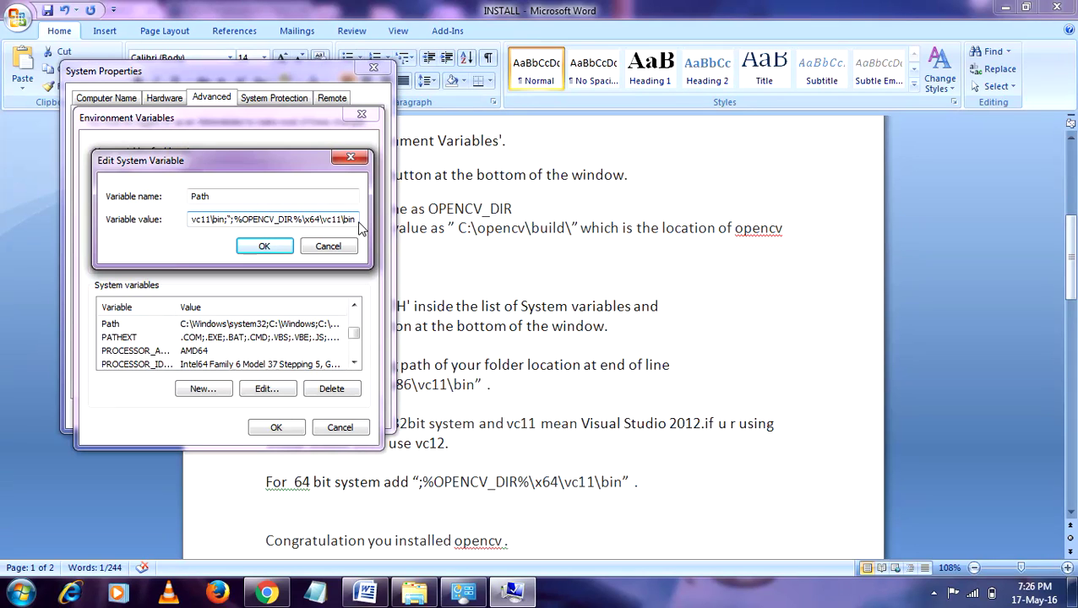
pyautogui.press('BackSpace')
pyautogui.press('BackSpace')
pyautogui.click(268, 247)
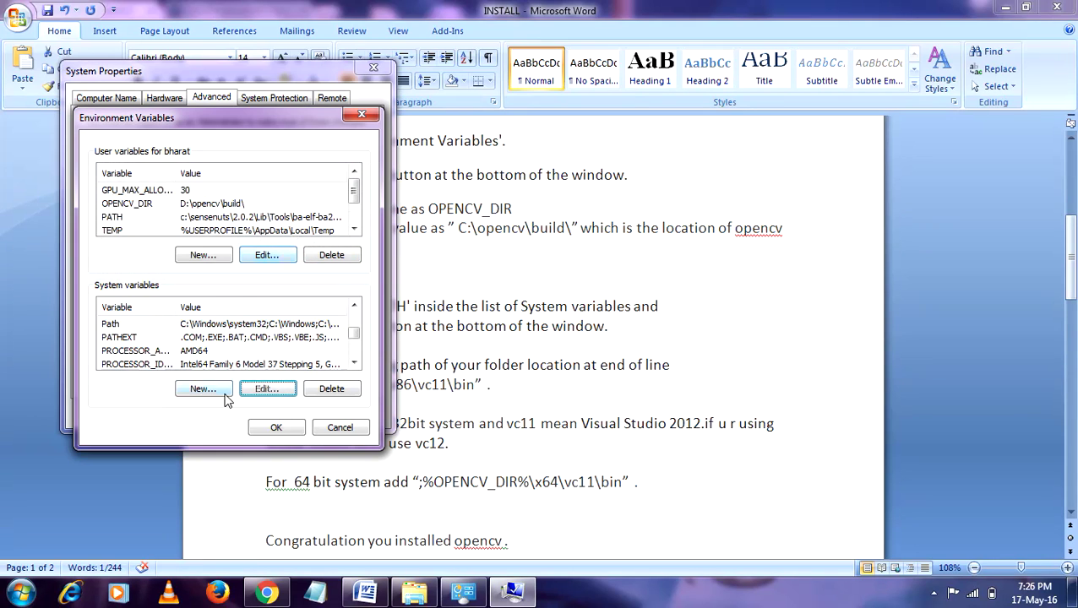
# Accept the environment variable changes, close the system properties, and view the end of the INSTALL document.
pyautogui.click(270, 430)
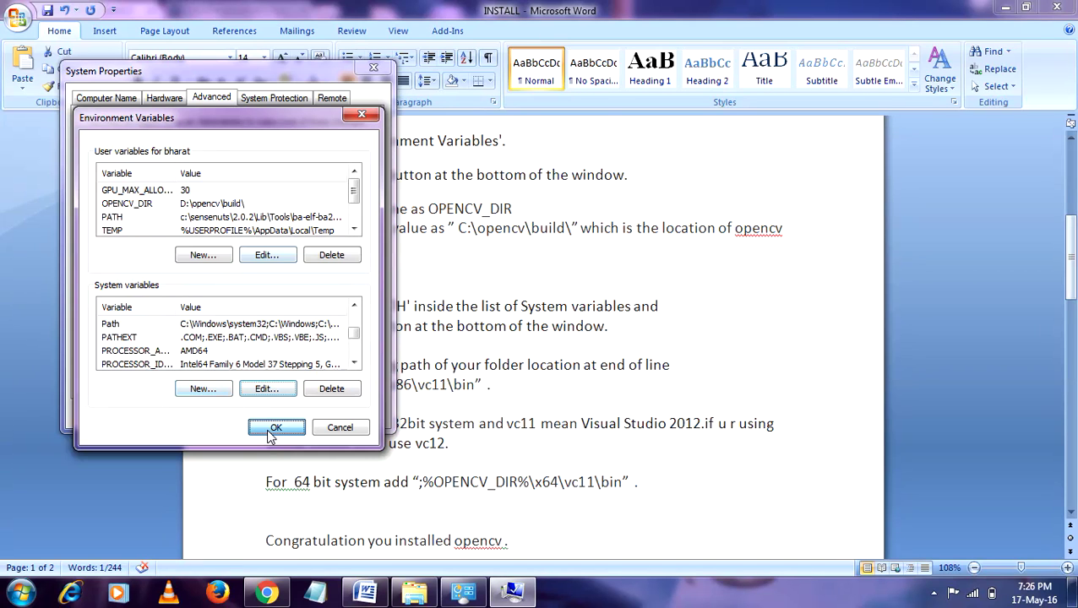
pyautogui.click(228, 414)
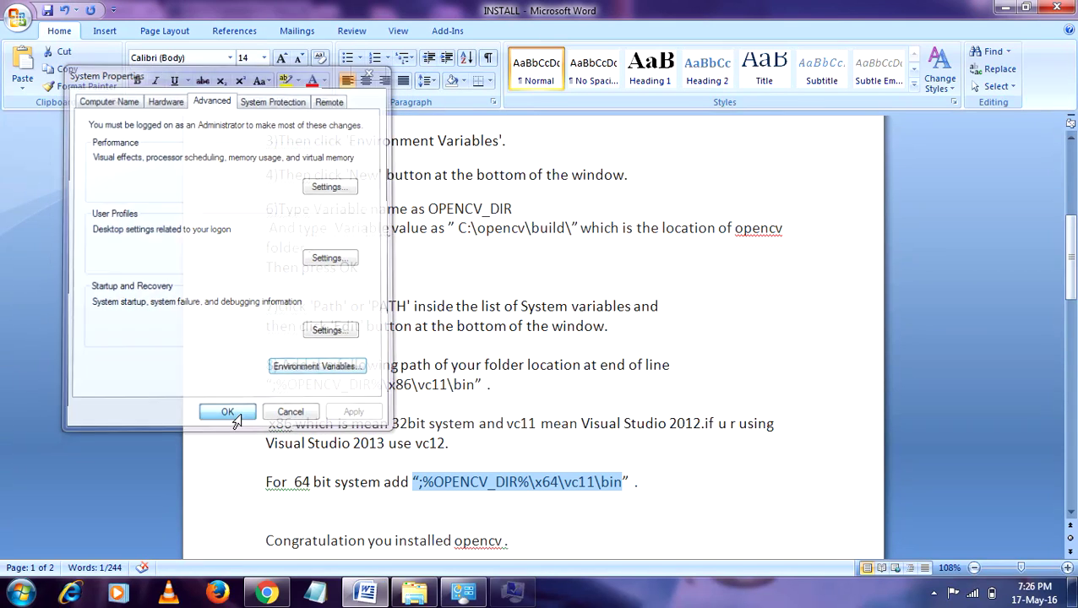
pyautogui.scroll(-1, 456, 368)
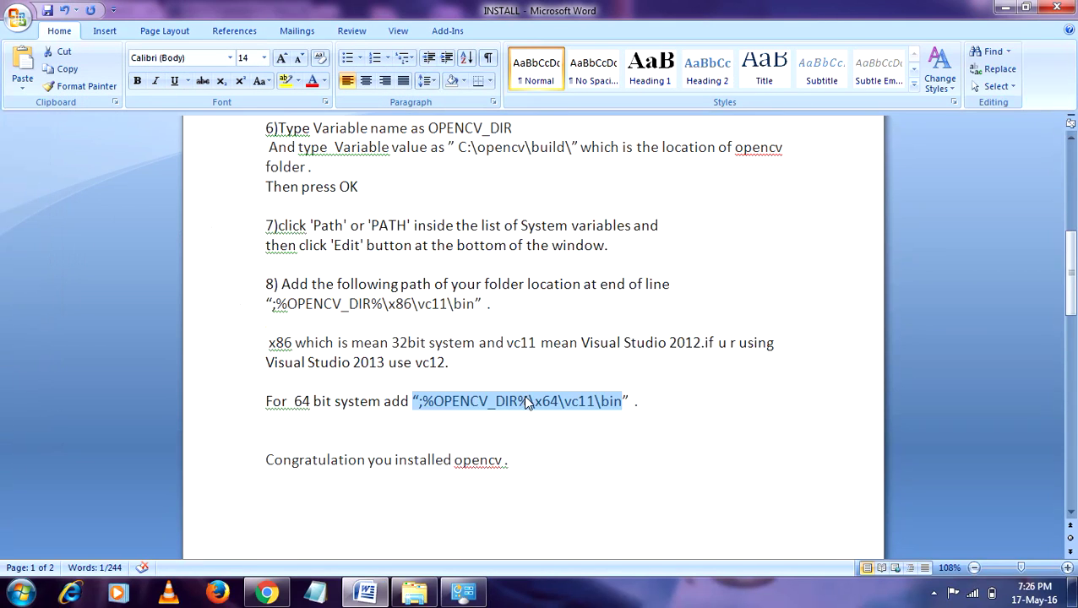